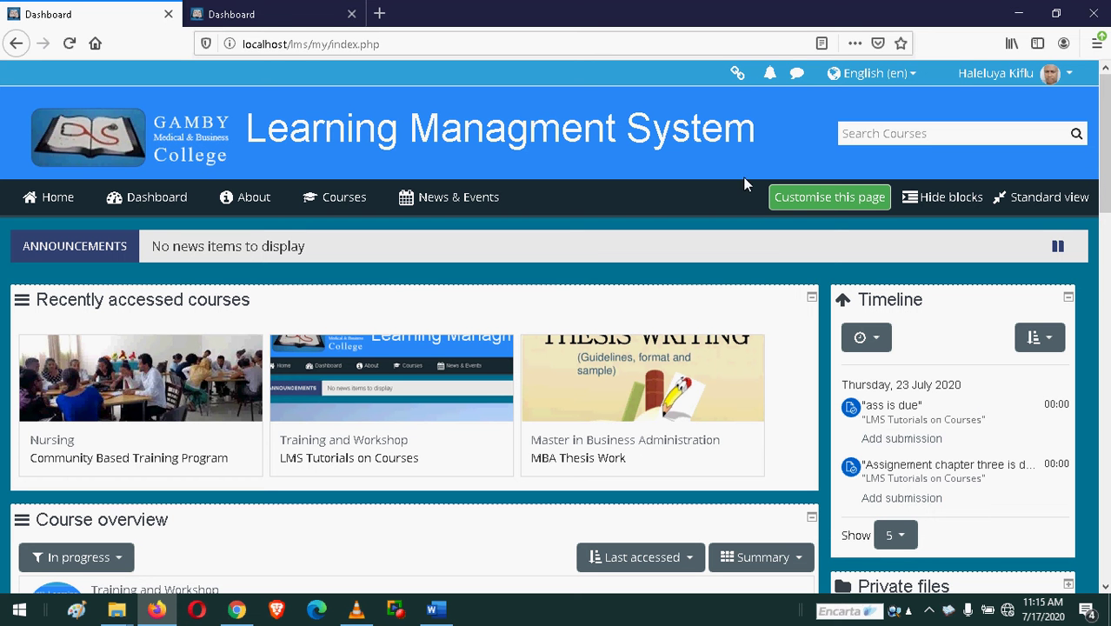
# - Turn on dashboard customisation and open the LMS Tutorials on Courses course
pyautogui.click(810, 199)
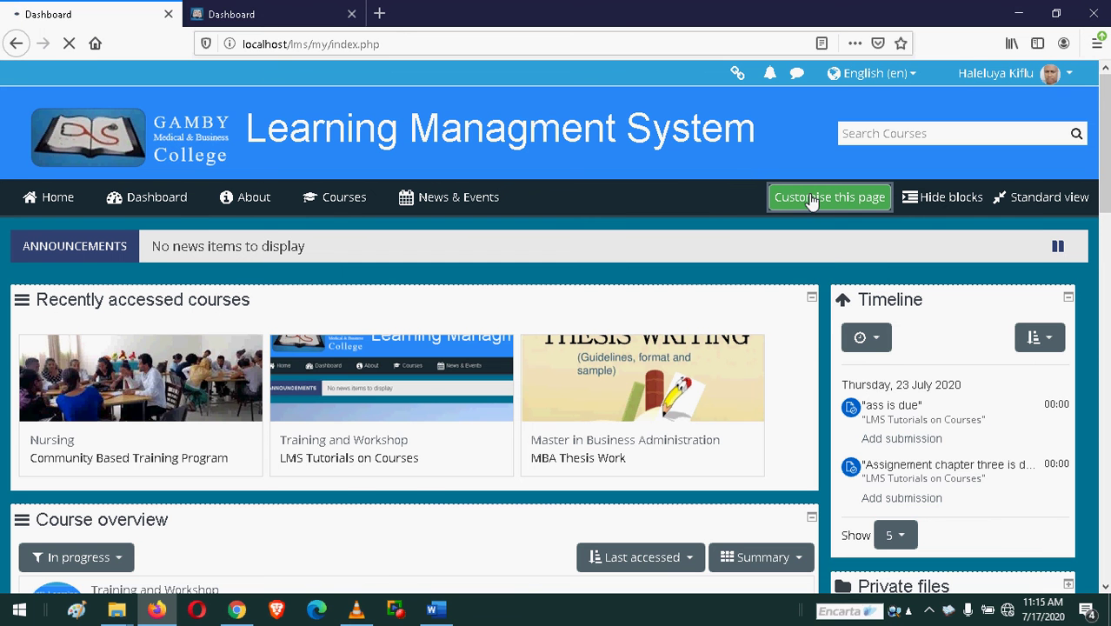
pyautogui.click(285, 16)
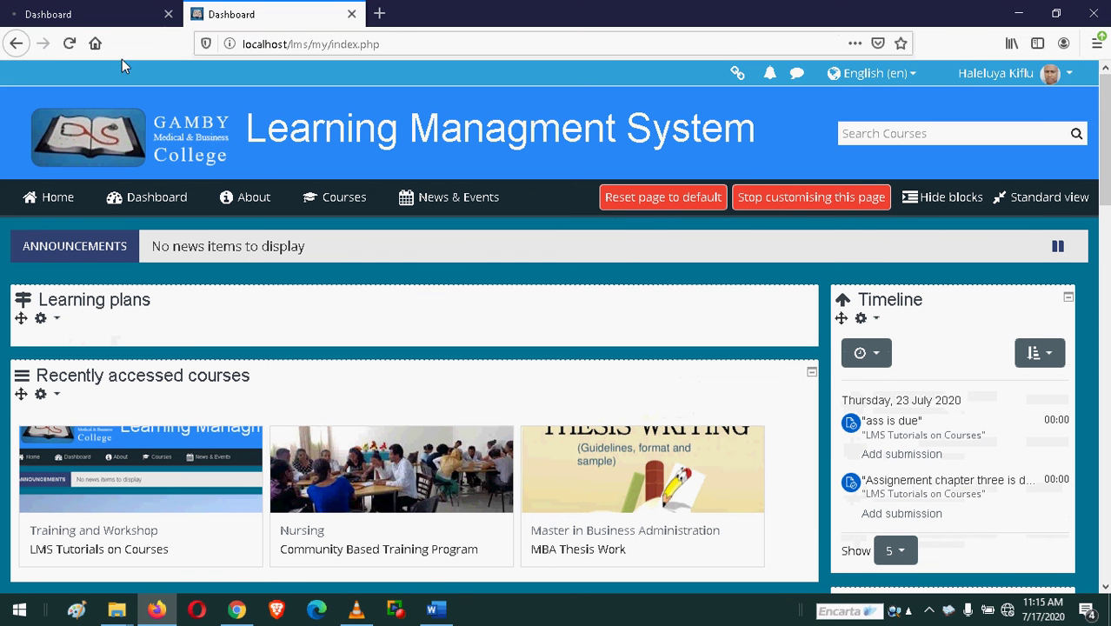
pyautogui.click(108, 9)
pyautogui.click(261, 12)
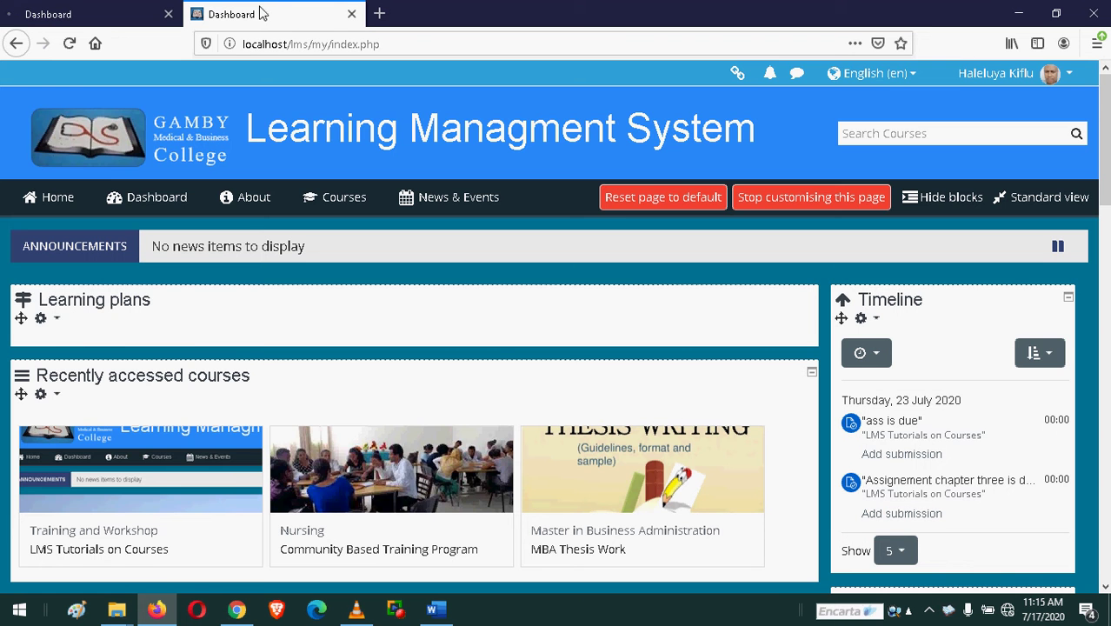
pyautogui.scroll(-5, 162, 508)
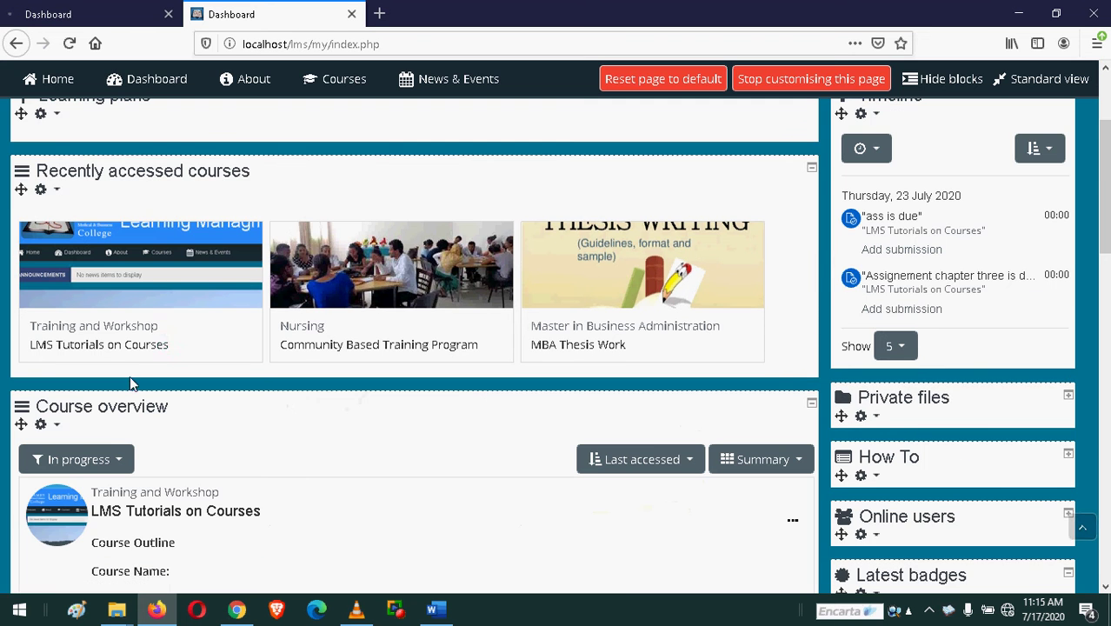
pyautogui.click(144, 346)
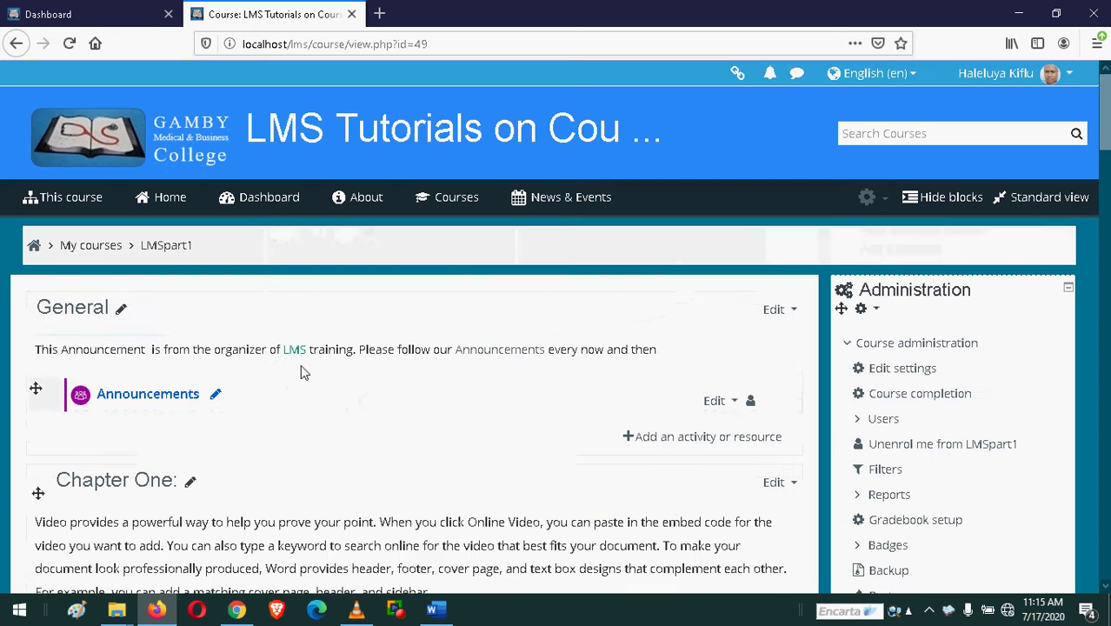
# - Start adding a new Glossary activity to the Chapter One section of the course
pyautogui.scroll(-4, 393, 435)
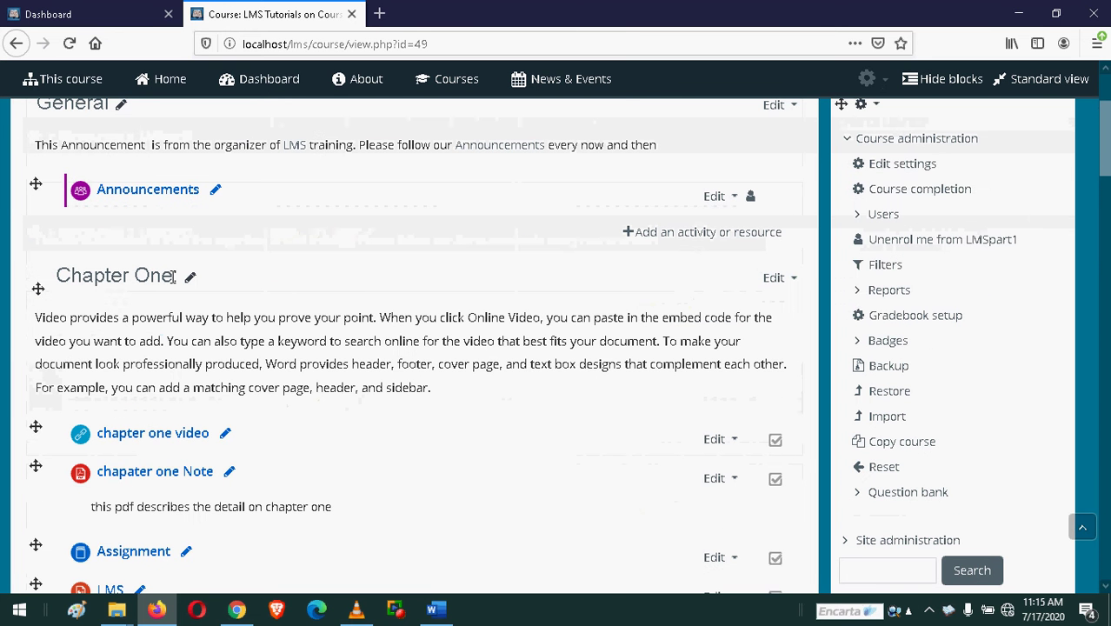
pyautogui.scroll(-4, 392, 447)
pyautogui.scroll(-4, 440, 430)
pyautogui.click(678, 439)
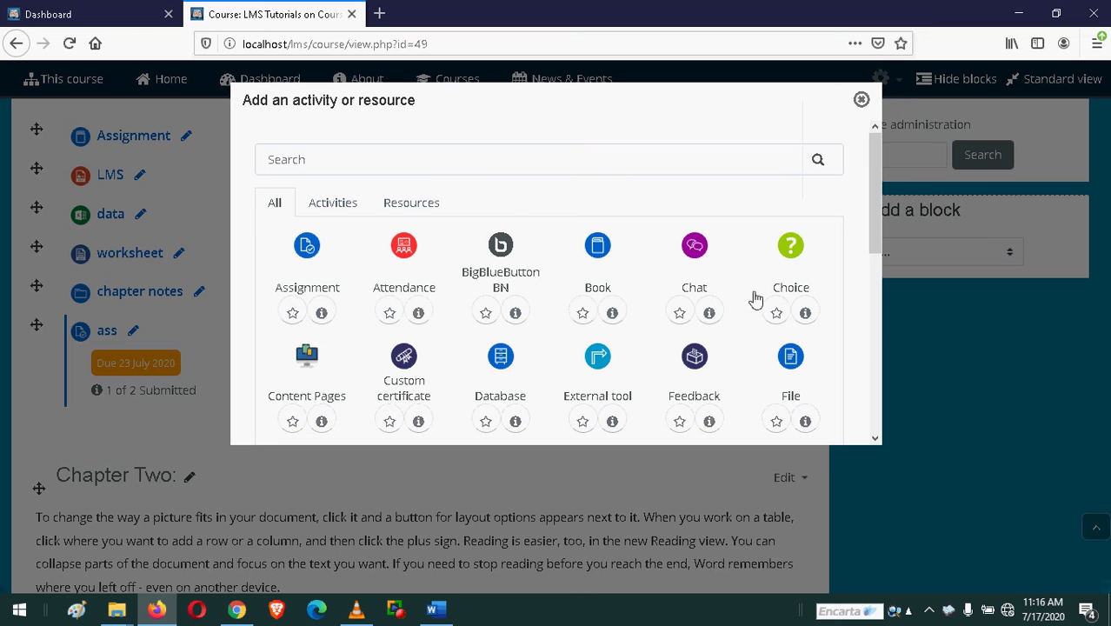
pyautogui.scroll(-2, 539, 382)
pyautogui.scroll(-2, 539, 387)
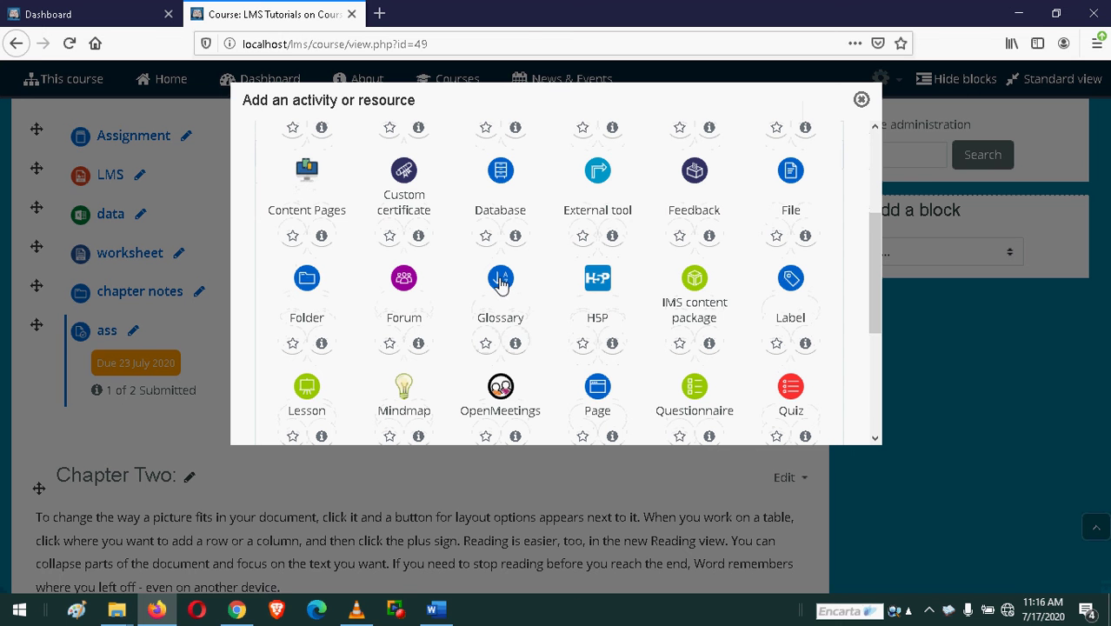
pyautogui.click(500, 280)
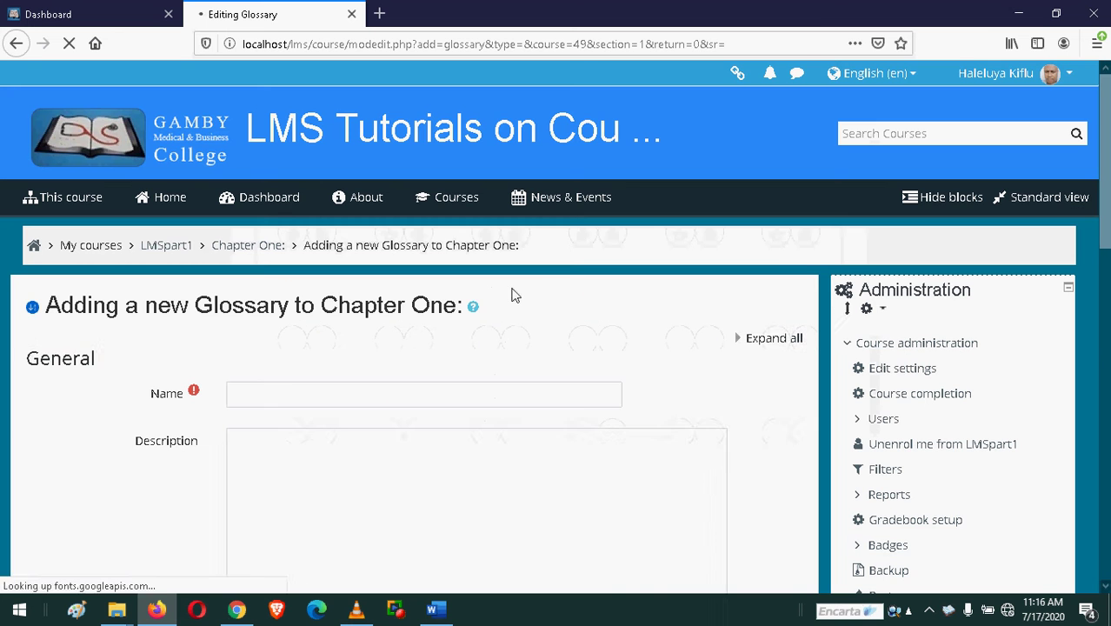
# - Name the glossary "Chapter one Terms" and enter "description" as its description
pyautogui.click(282, 396)
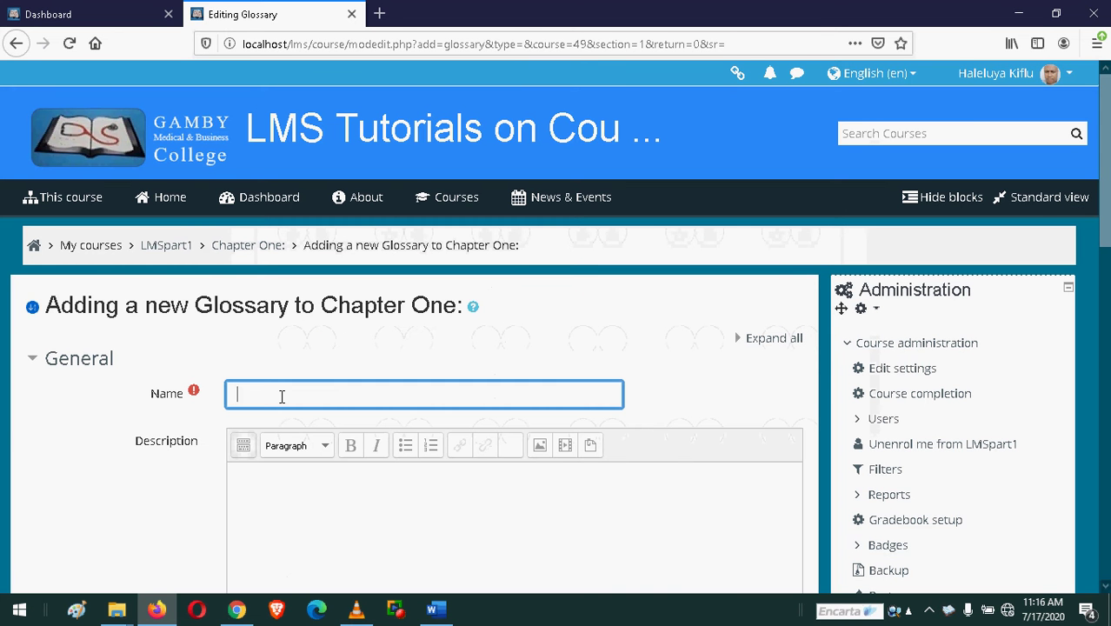
pyautogui.write('Chapter One Terms')
pyautogui.click(292, 497)
pyautogui.write('description')
# - Set the glossary type to Secondary glossary
pyautogui.scroll(-5, 300, 483)
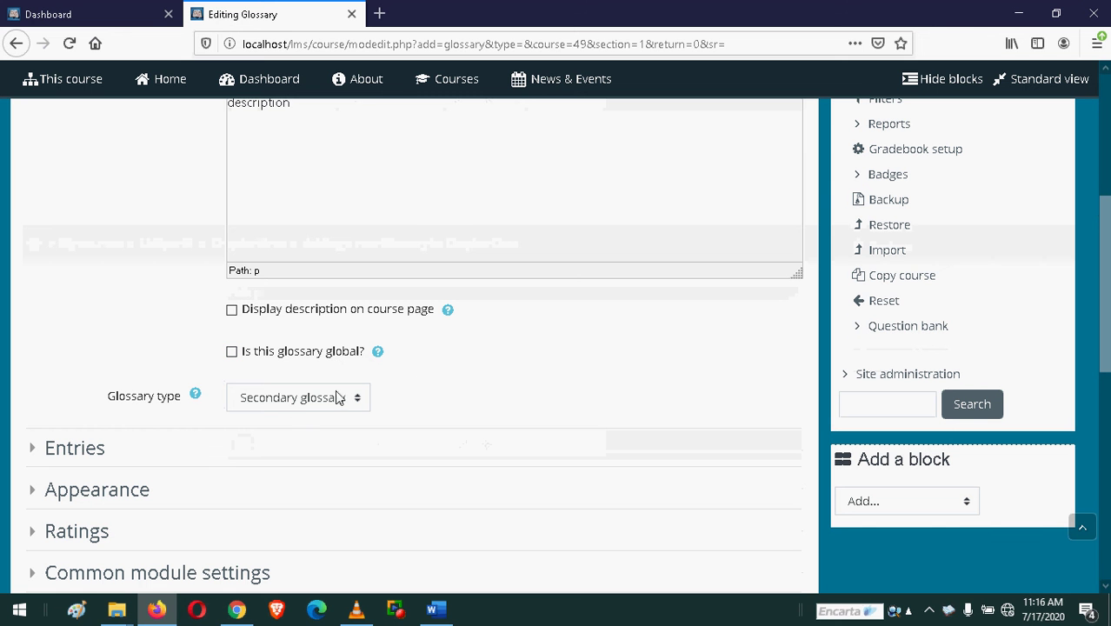
pyautogui.click(293, 401)
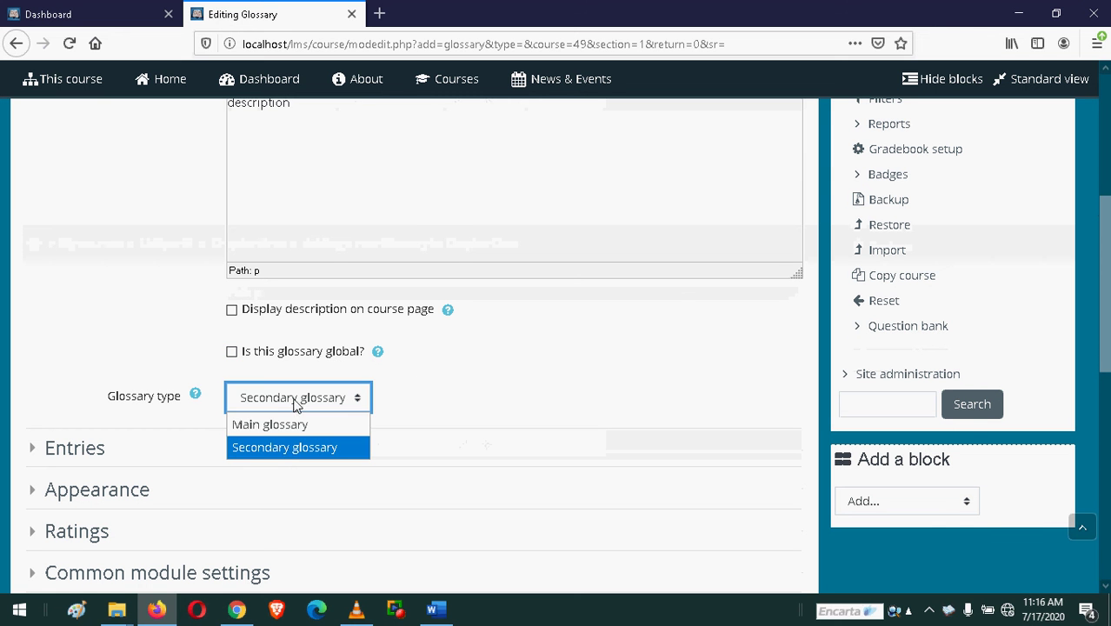
pyautogui.click(291, 450)
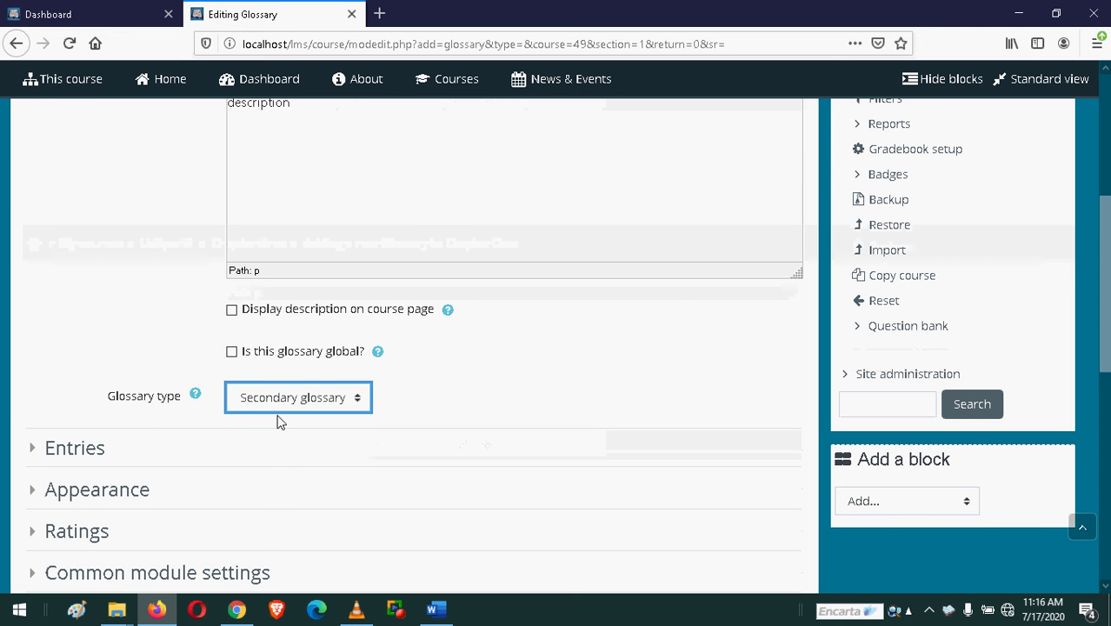
# - Examine the glossary's Entries and Appearance settings, including the available display formats
pyautogui.scroll(-3, 107, 303)
pyautogui.click(87, 294)
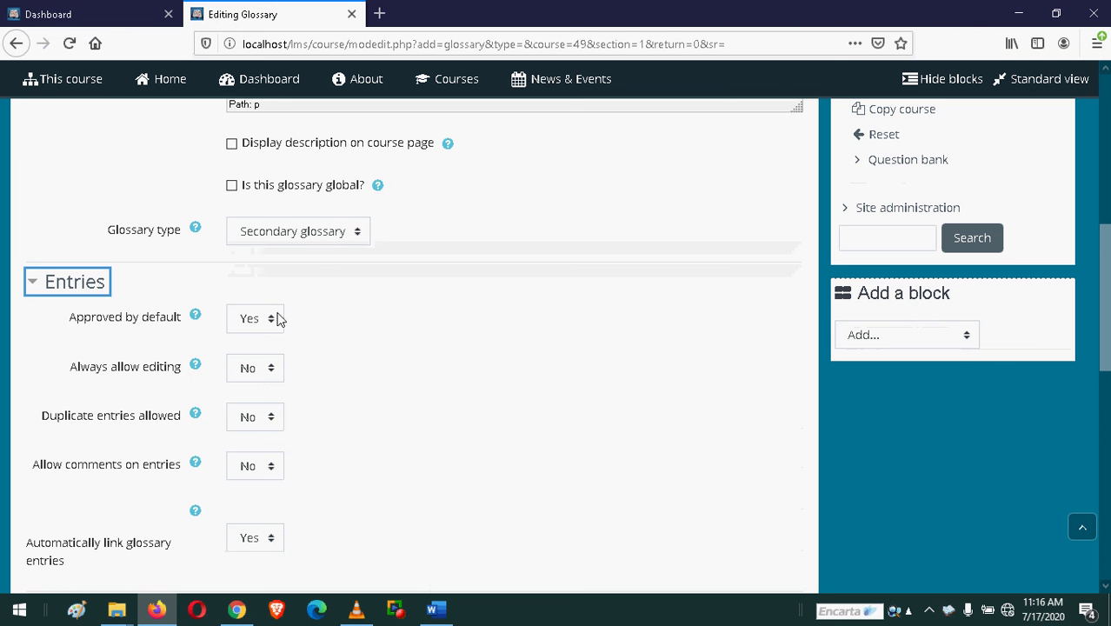
pyautogui.scroll(-1, 405, 368)
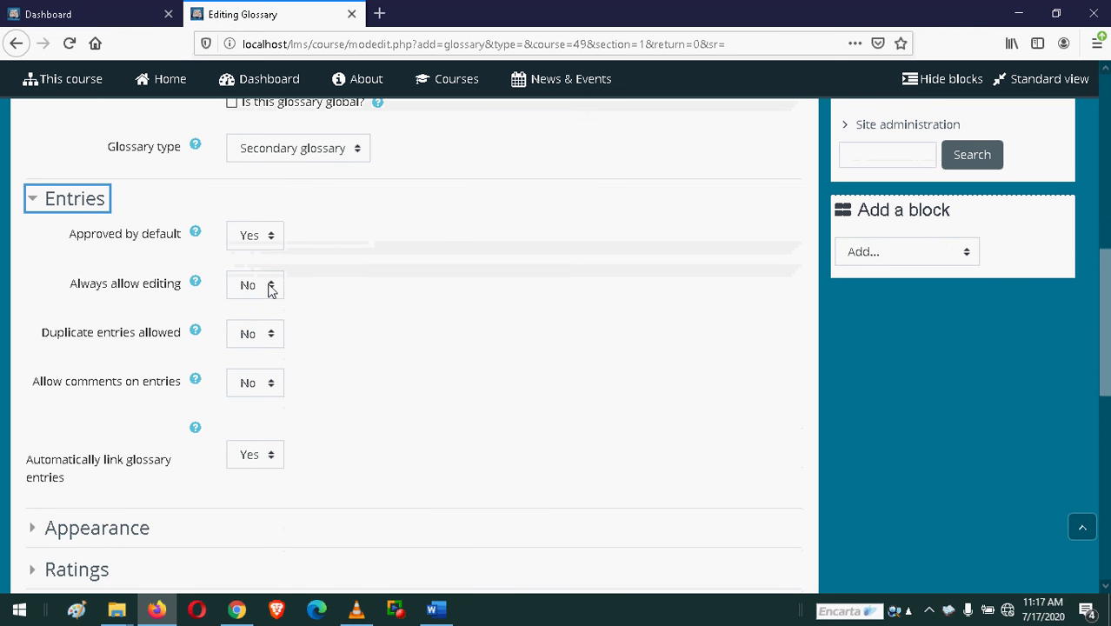
pyautogui.scroll(-2, 250, 317)
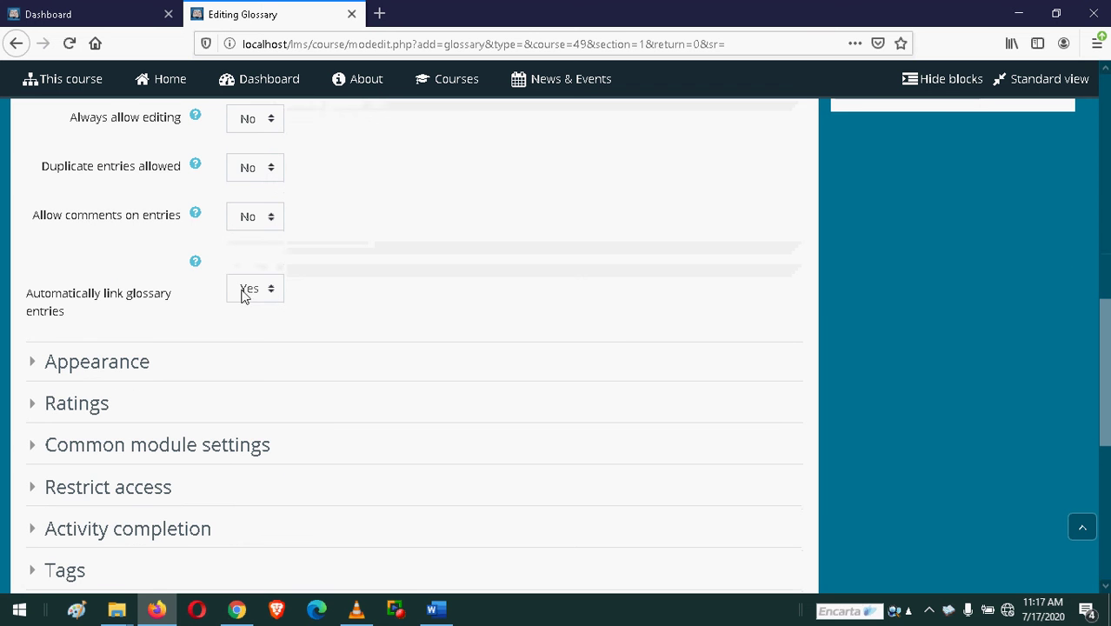
pyautogui.click(142, 364)
pyautogui.scroll(-2, 313, 329)
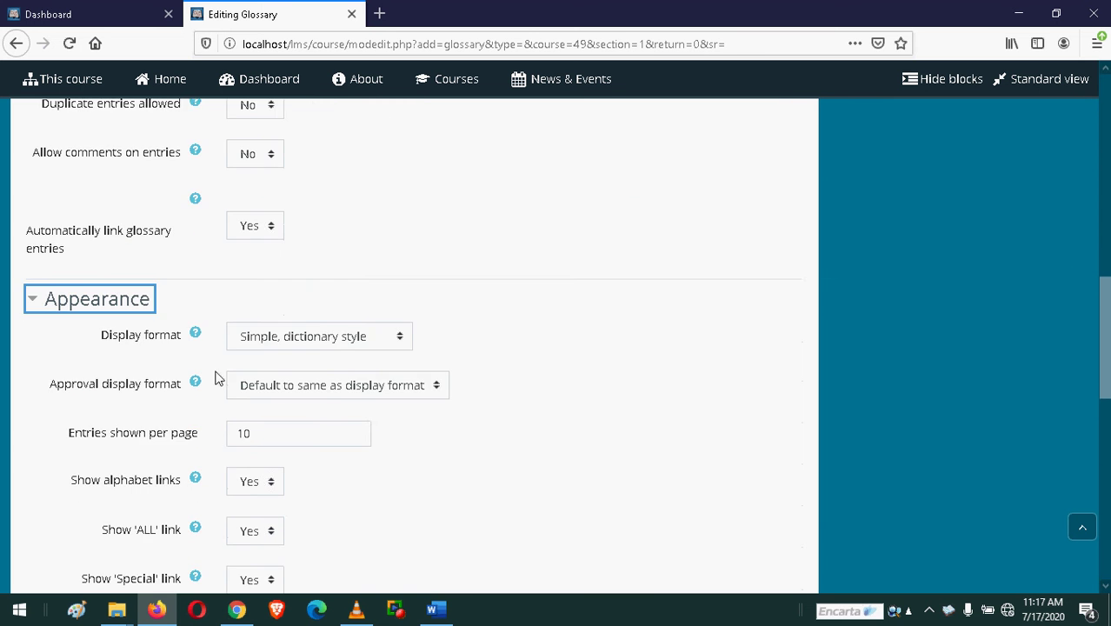
pyautogui.click(336, 238)
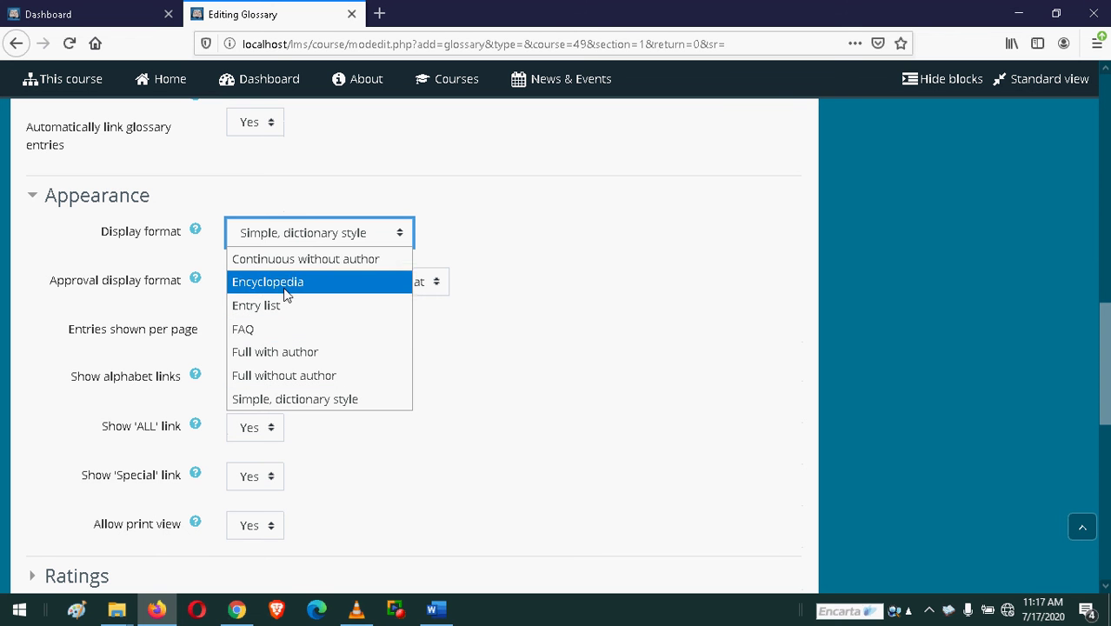
pyautogui.click(635, 255)
pyautogui.click(635, 255)
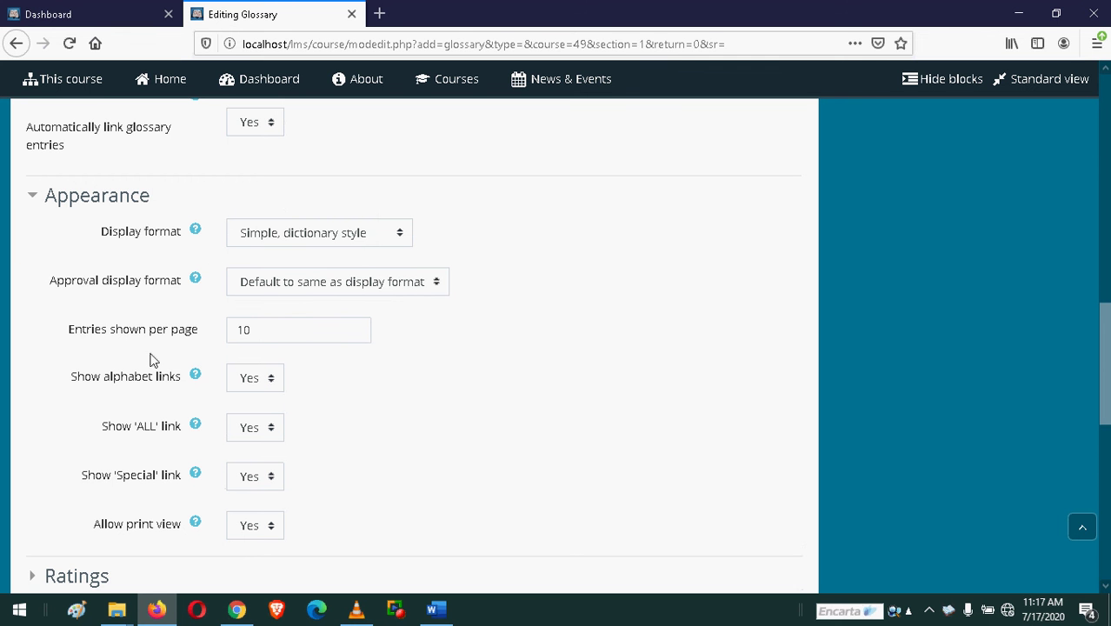
# - Examine the Ratings aggregate types and the Availability options in the Common module settings
pyautogui.scroll(-5, 156, 405)
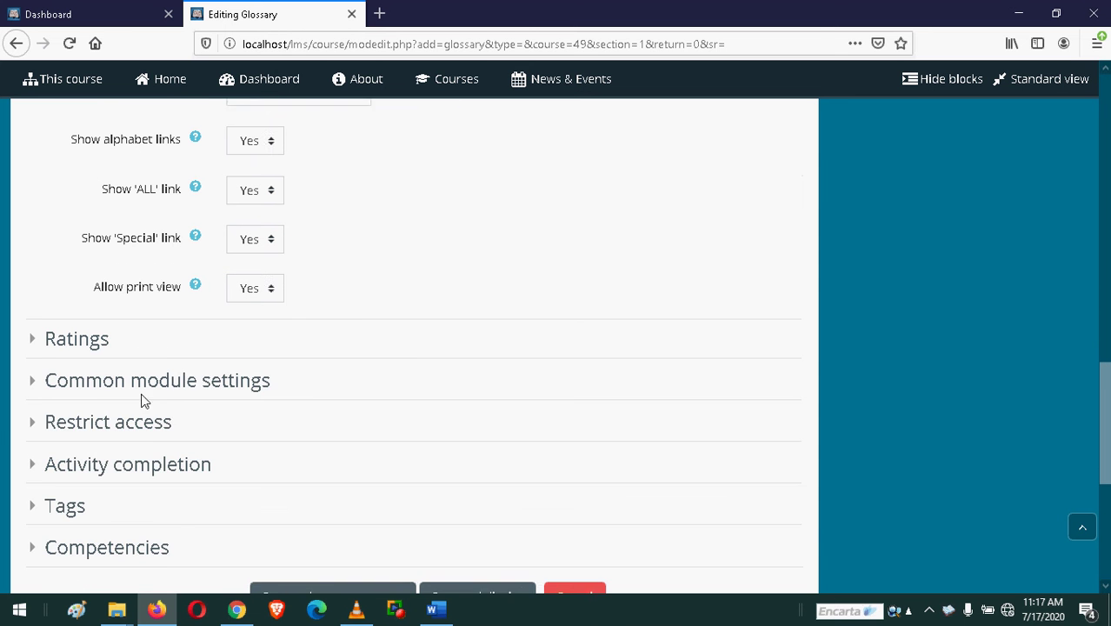
pyautogui.click(92, 335)
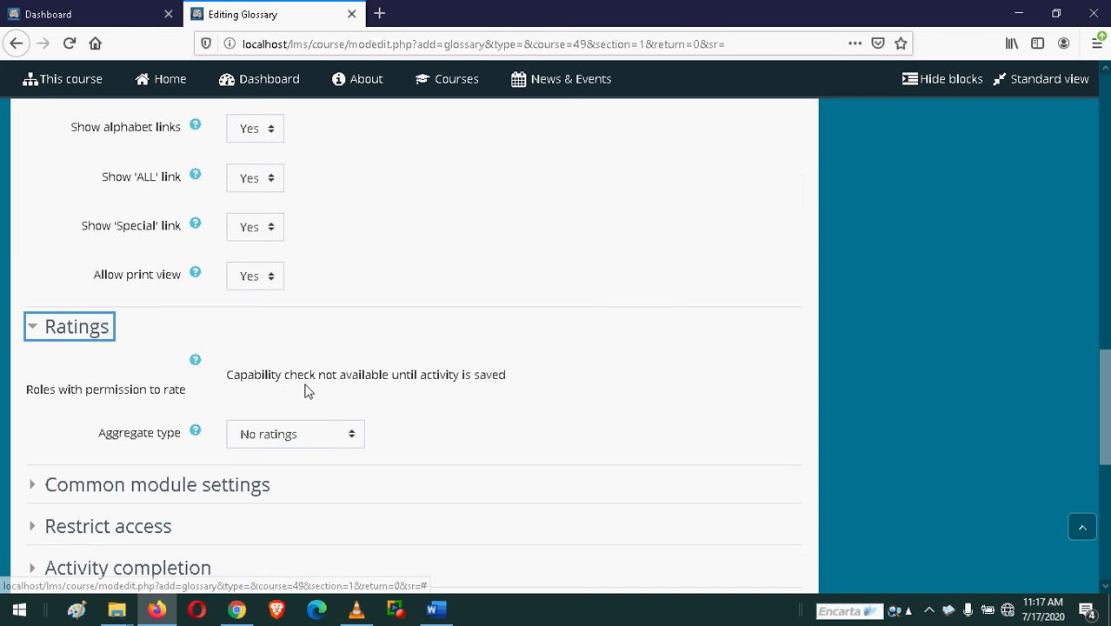
pyautogui.click(294, 436)
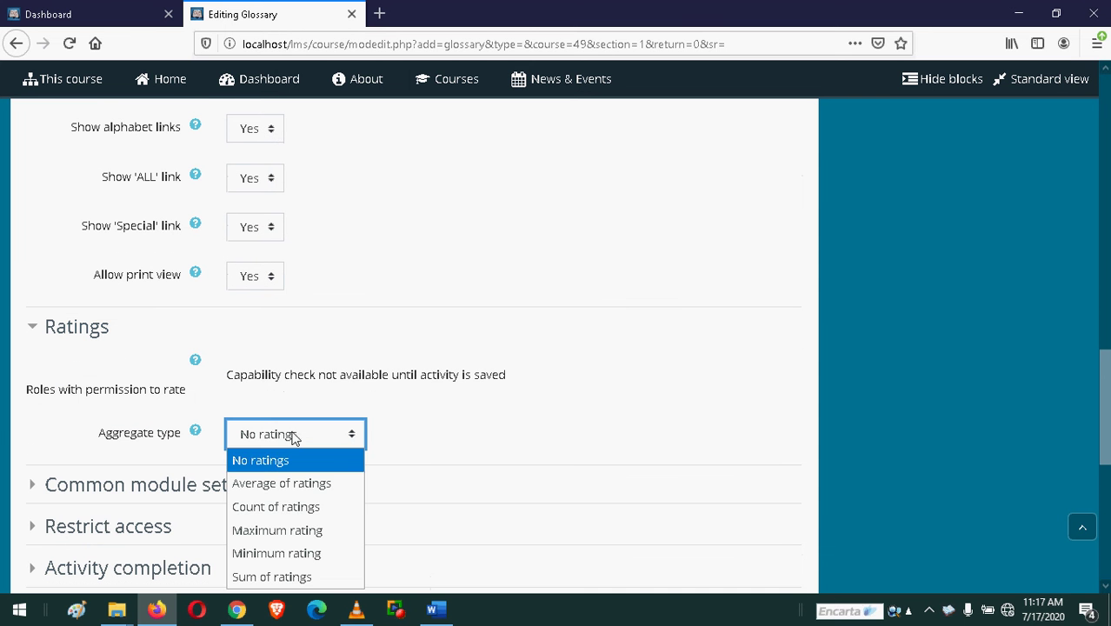
pyautogui.click(507, 427)
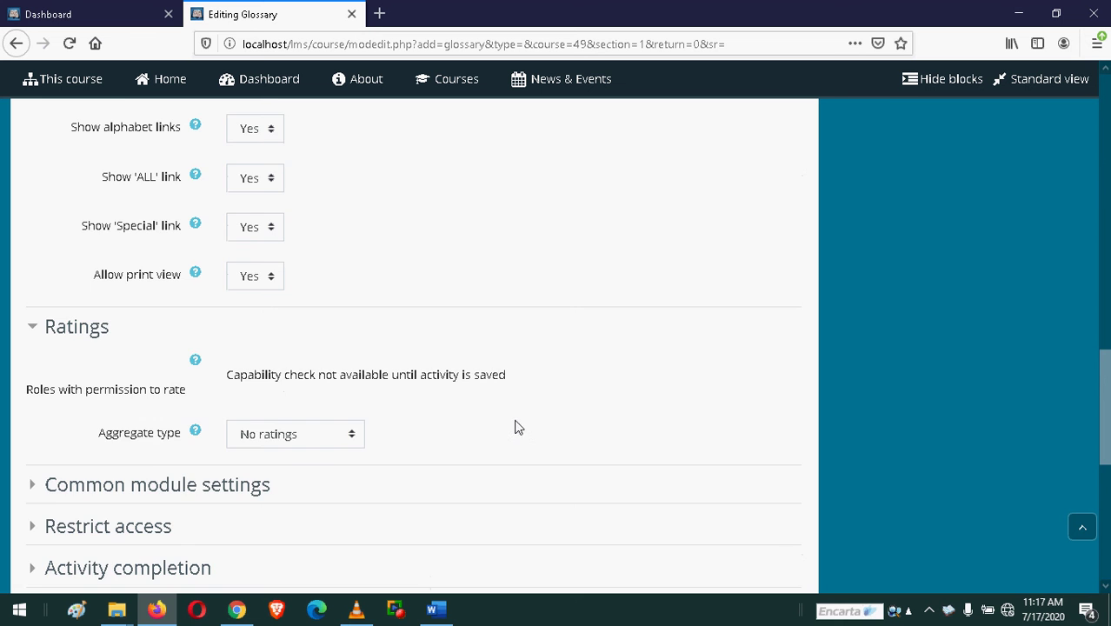
pyautogui.scroll(-2, 509, 430)
pyautogui.scroll(-1, 509, 436)
pyautogui.click(209, 329)
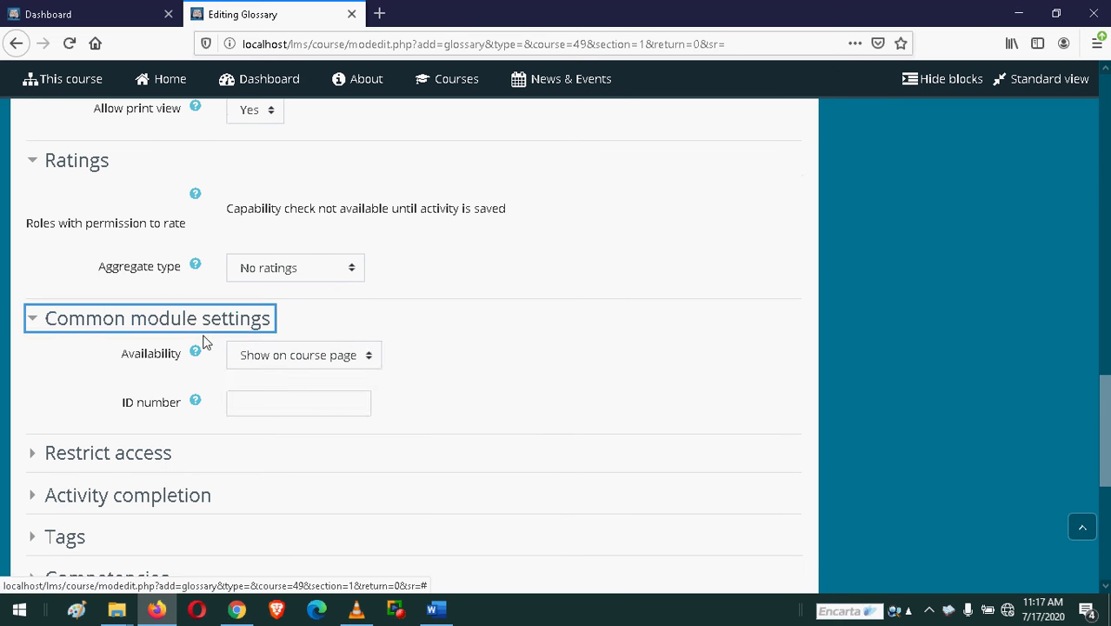
pyautogui.click(313, 359)
pyautogui.click(547, 358)
# - Save the new glossary and display it
pyautogui.scroll(-3, 323, 378)
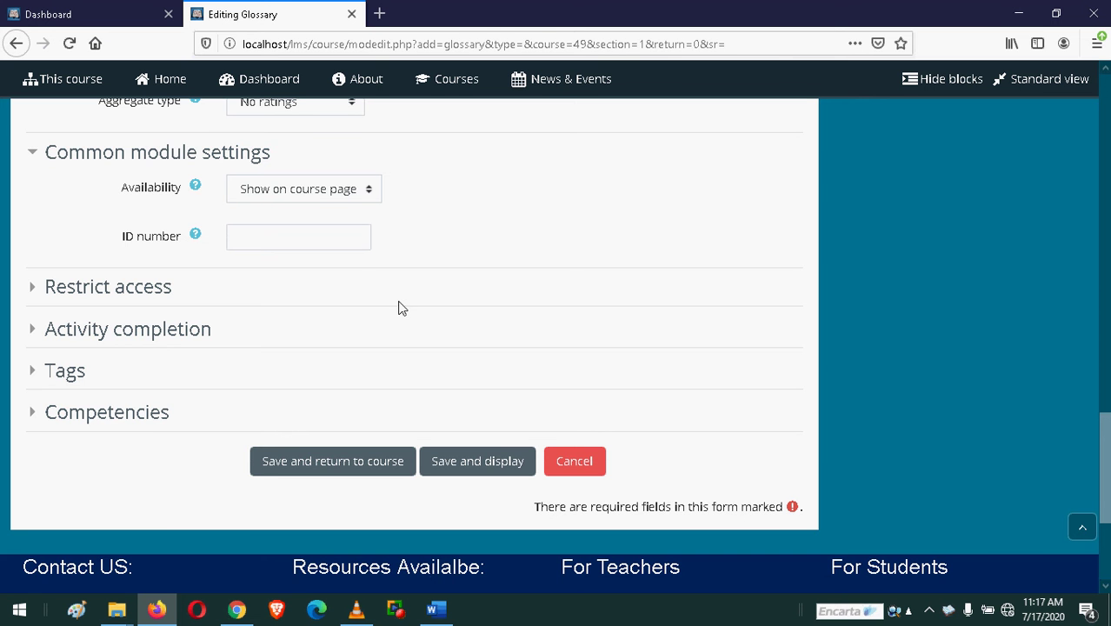
pyautogui.scroll(2, 316, 314)
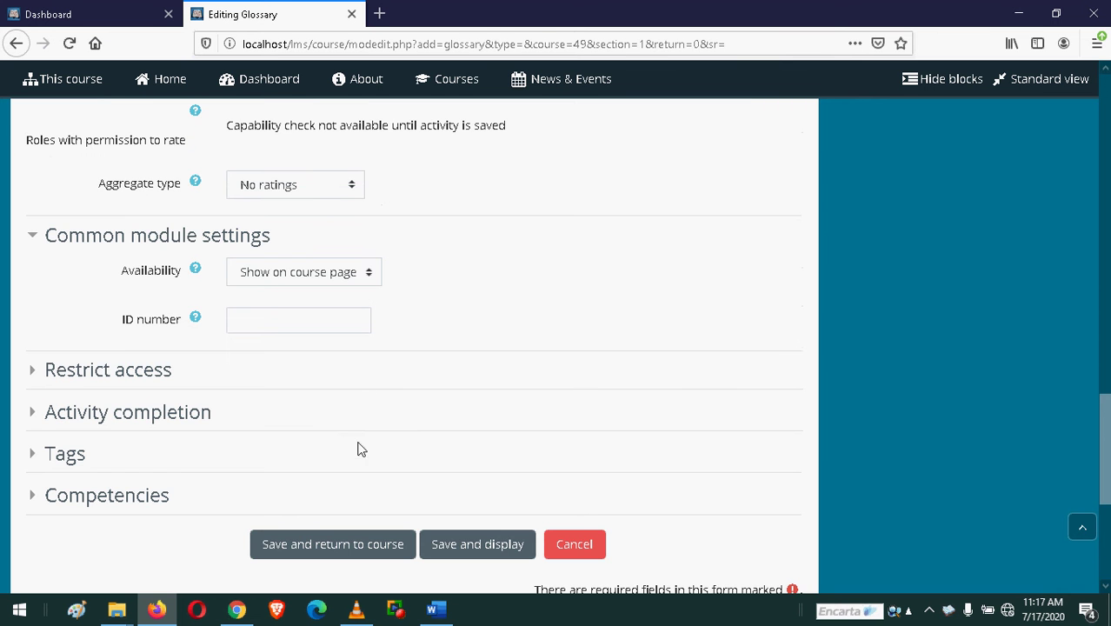
pyautogui.scroll(-3, 364, 409)
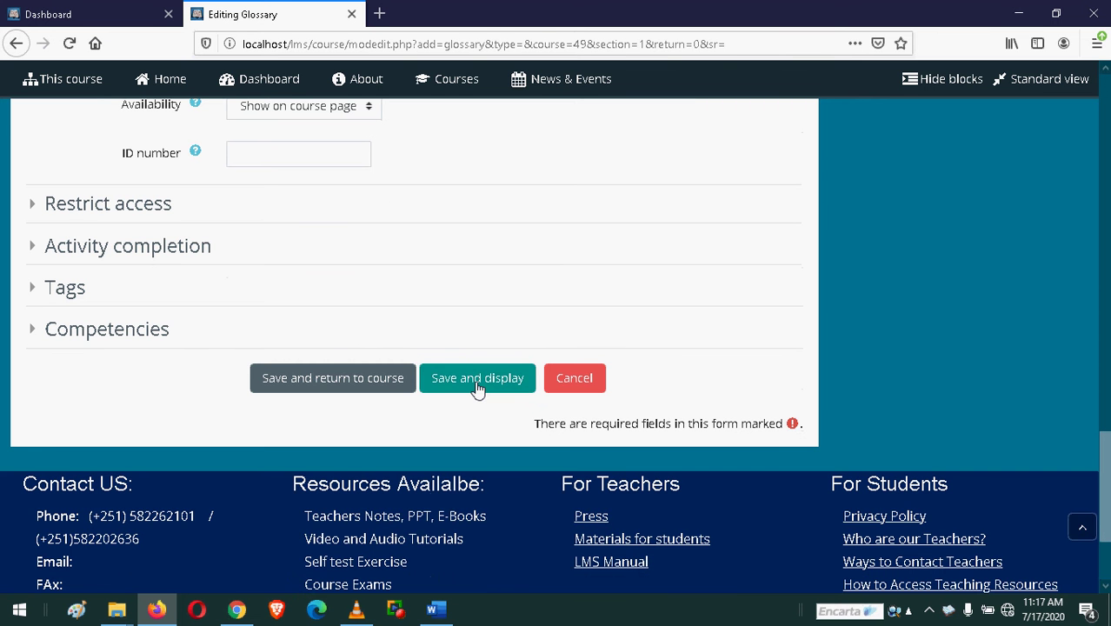
pyautogui.click(479, 387)
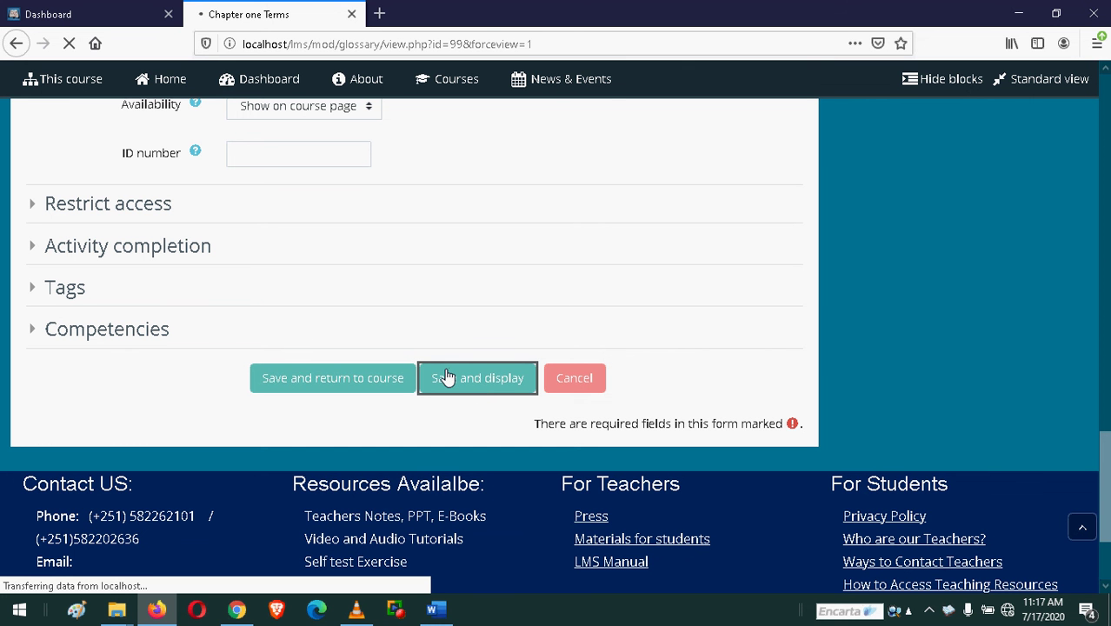
# - Start a new entry in the Chapter one Terms glossary, ready to fill in its Concept
pyautogui.scroll(-3, 496, 391)
pyautogui.scroll(-2, 522, 384)
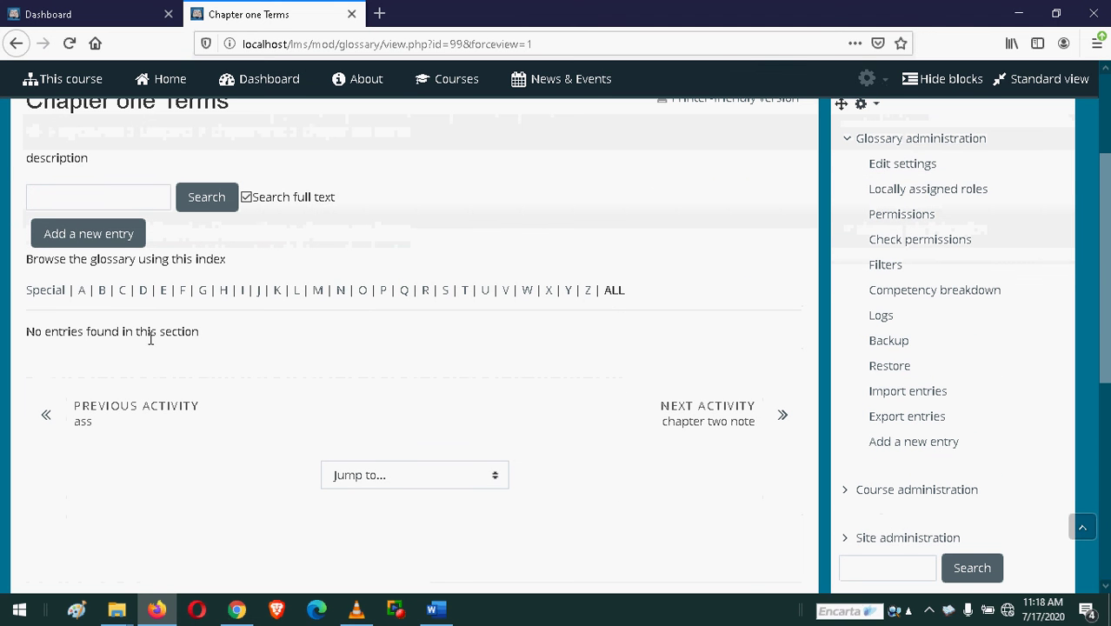
pyautogui.moveTo(205, 334); pyautogui.dragTo(28, 339)
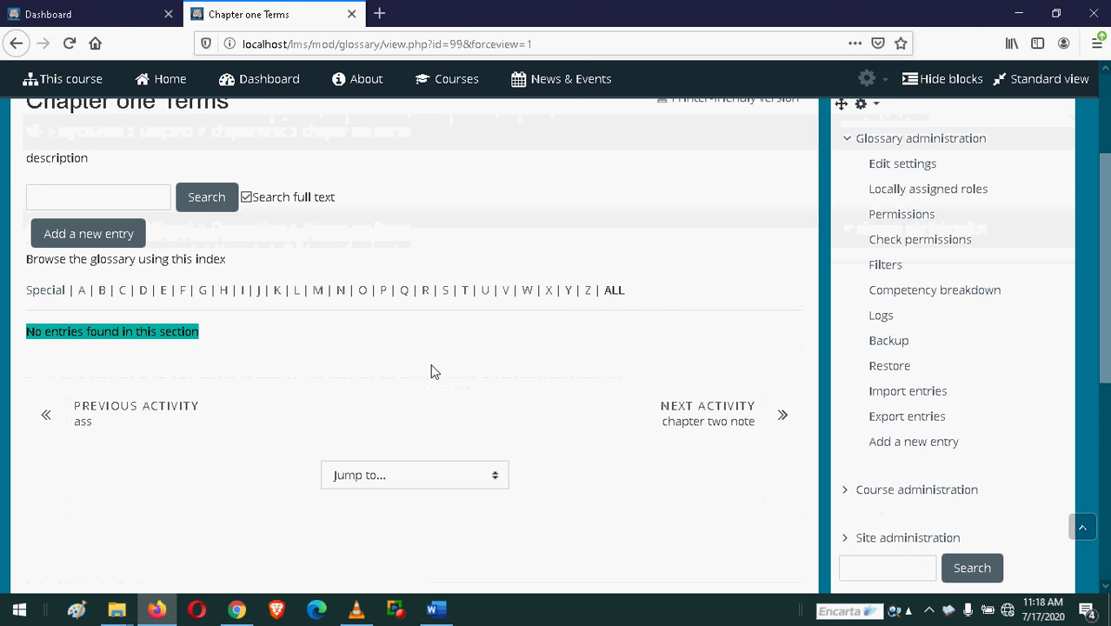
pyautogui.click(93, 240)
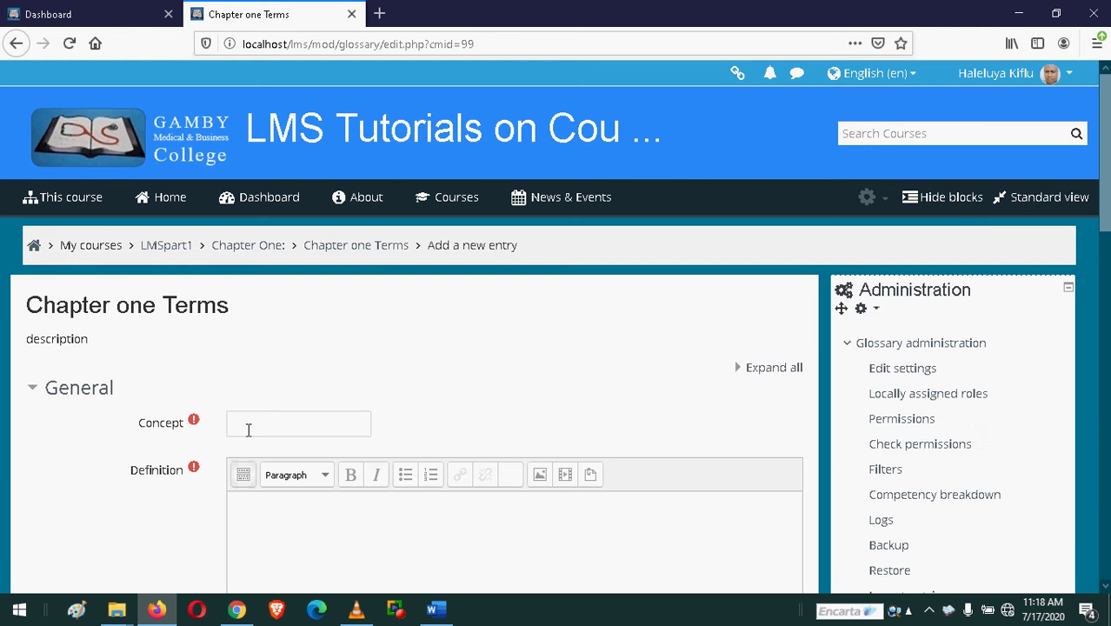
pyautogui.click(248, 429)
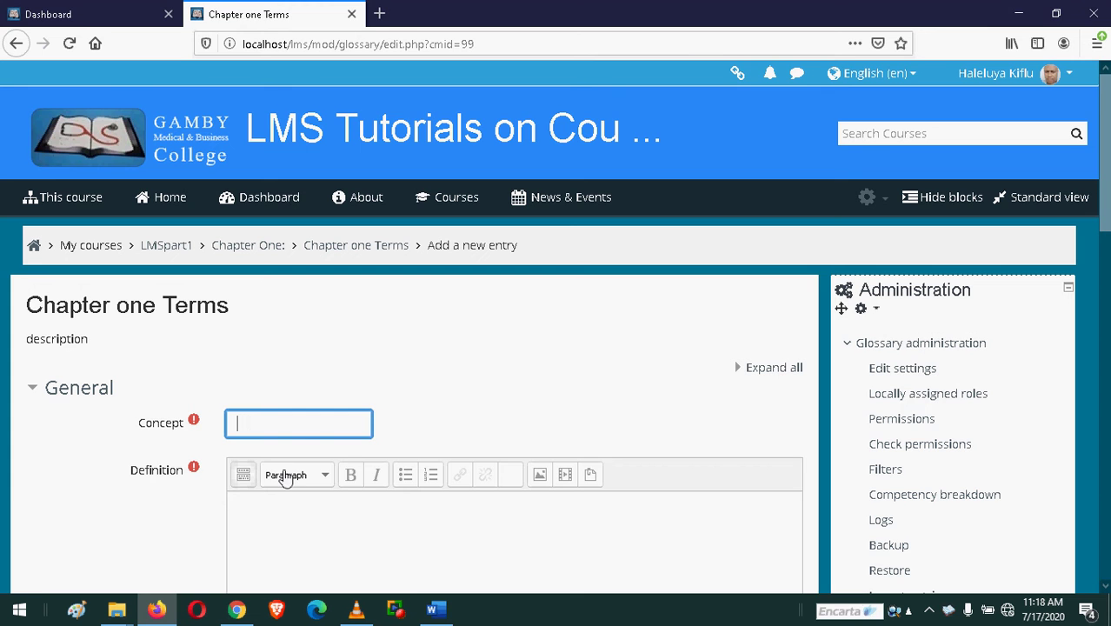
# - Switch to Word and copy the term "Medical" together with its physical examination definition
pyautogui.click(435, 609)
pyautogui.moveTo(305, 269)
pyautogui.mouseDown()
pyautogui.moveTo(348, 276)
pyautogui.moveTo(345, 301)
pyautogui.mouseUp()
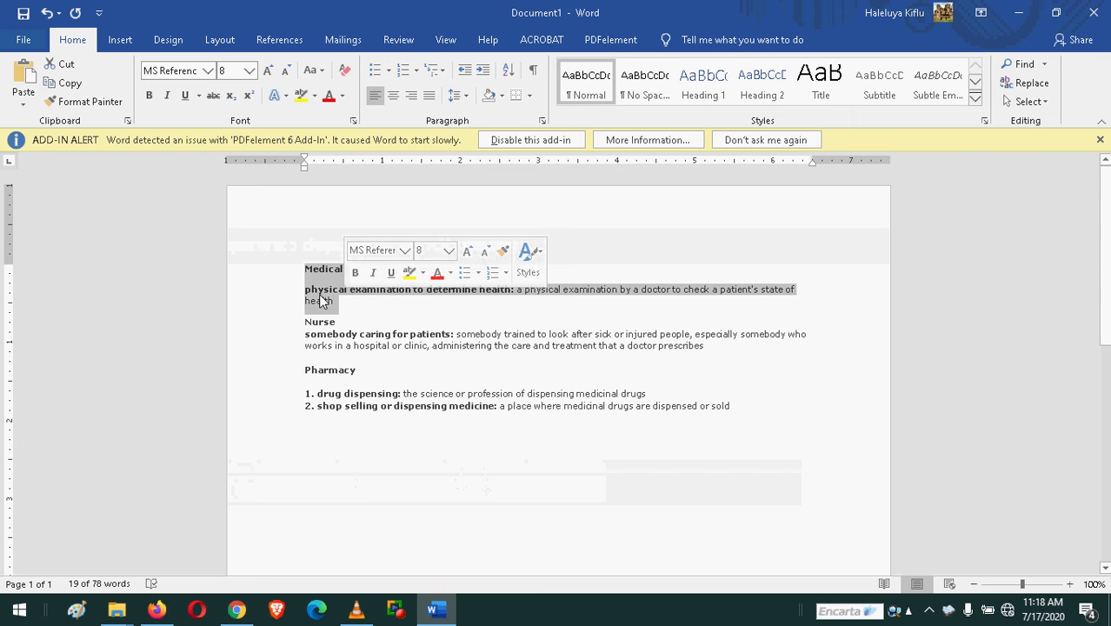
pyautogui.rightClick(328, 295)
pyautogui.click(354, 326)
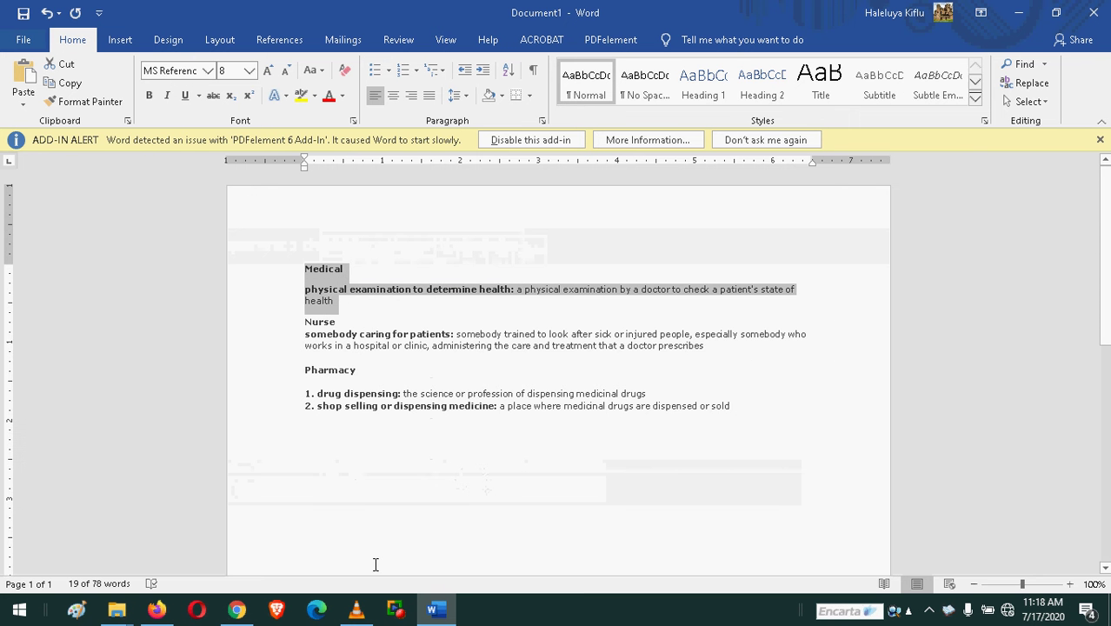
# - Switch back to Firefox, paste the copied text into the entry's Definition, and move the word "Medical" from it into Concept
pyautogui.click(156, 609)
pyautogui.click(271, 516)
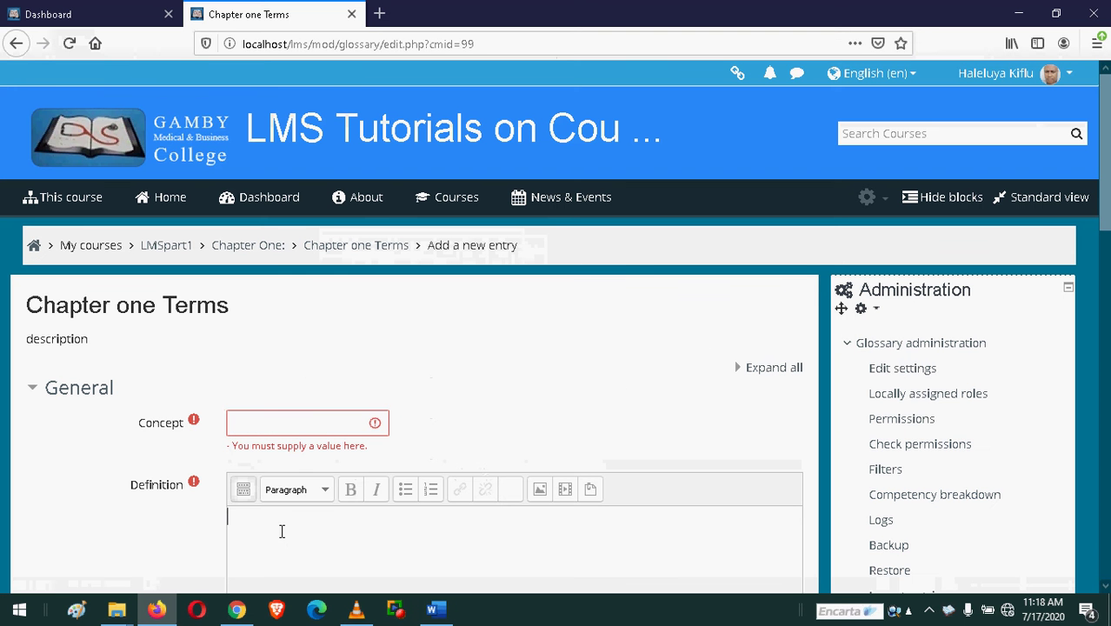
pyautogui.hotkey('ctrl', 'v')
pyautogui.scroll(-3, 300, 435)
pyautogui.moveTo(285, 313); pyautogui.dragTo(216, 320)
pyautogui.press('BackSpace')
pyautogui.click(250, 218)
pyautogui.hotkey('ctrl', 'v')
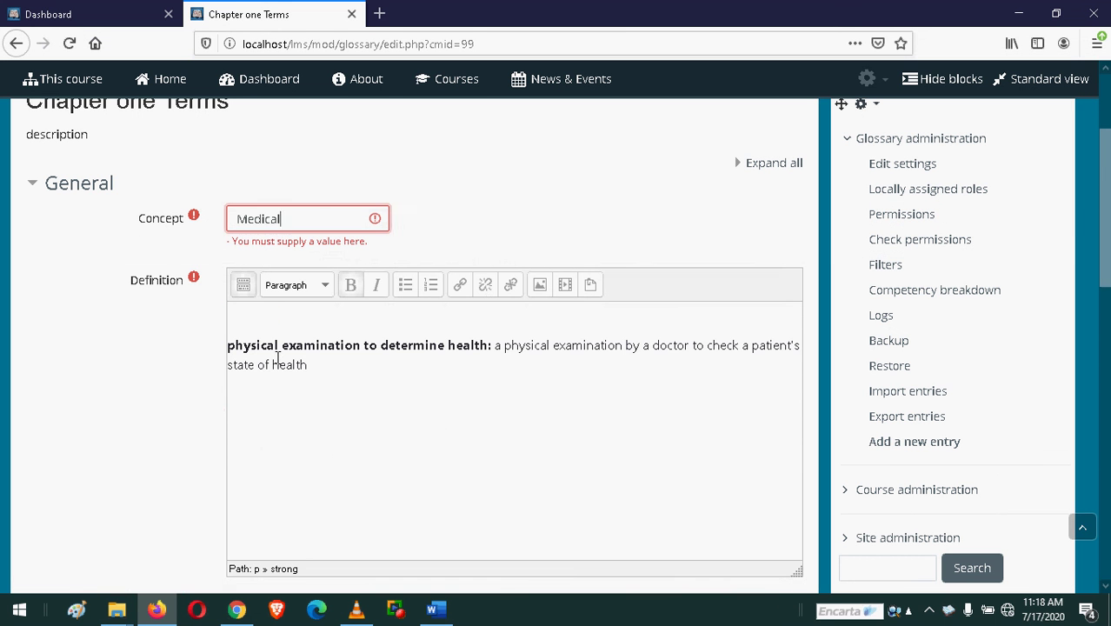
# - Remove the empty line above the physical examination text in the Definition
pyautogui.click(252, 301)
pyautogui.click(254, 304)
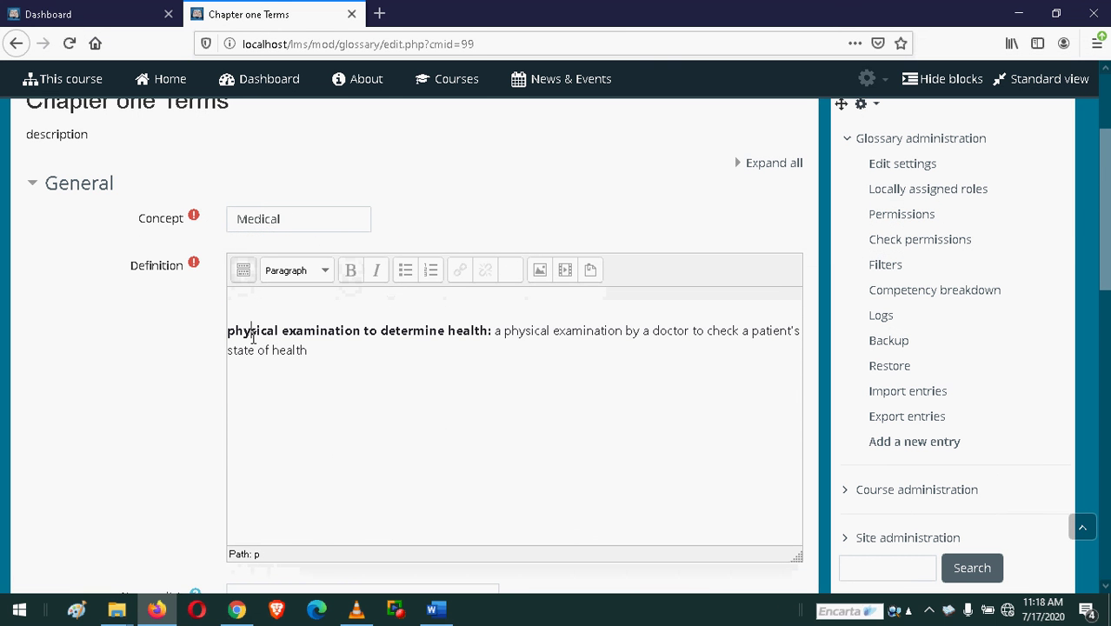
pyautogui.press('Delete')
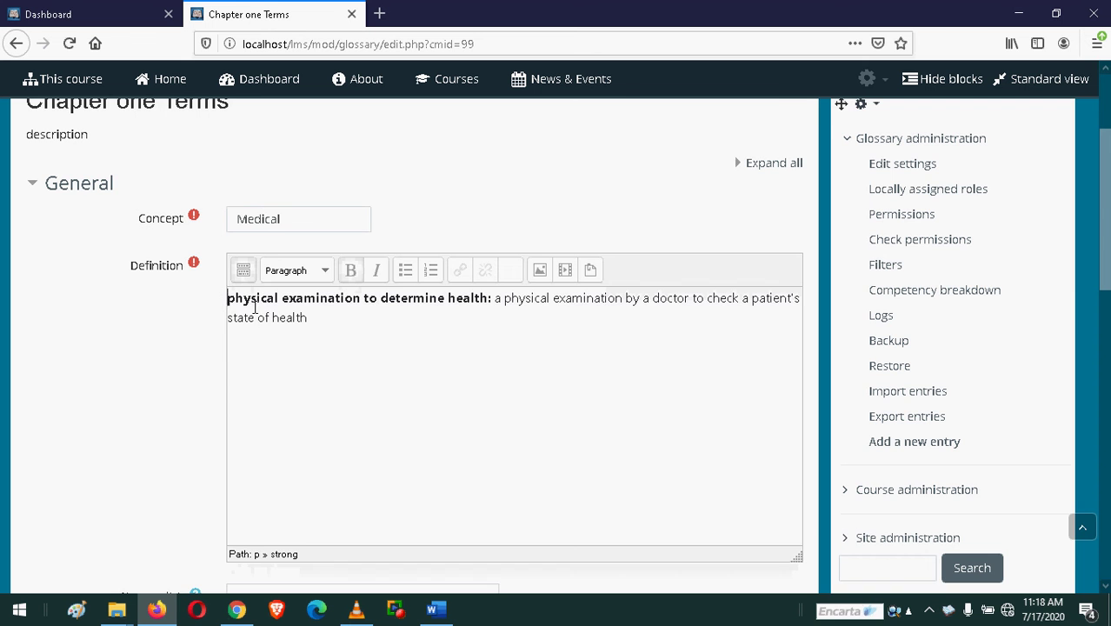
# - Examine the Keyword(s), Attachment and Auto-linking options of the Medical entry
pyautogui.scroll(-3, 332, 355)
pyautogui.scroll(-2, 337, 360)
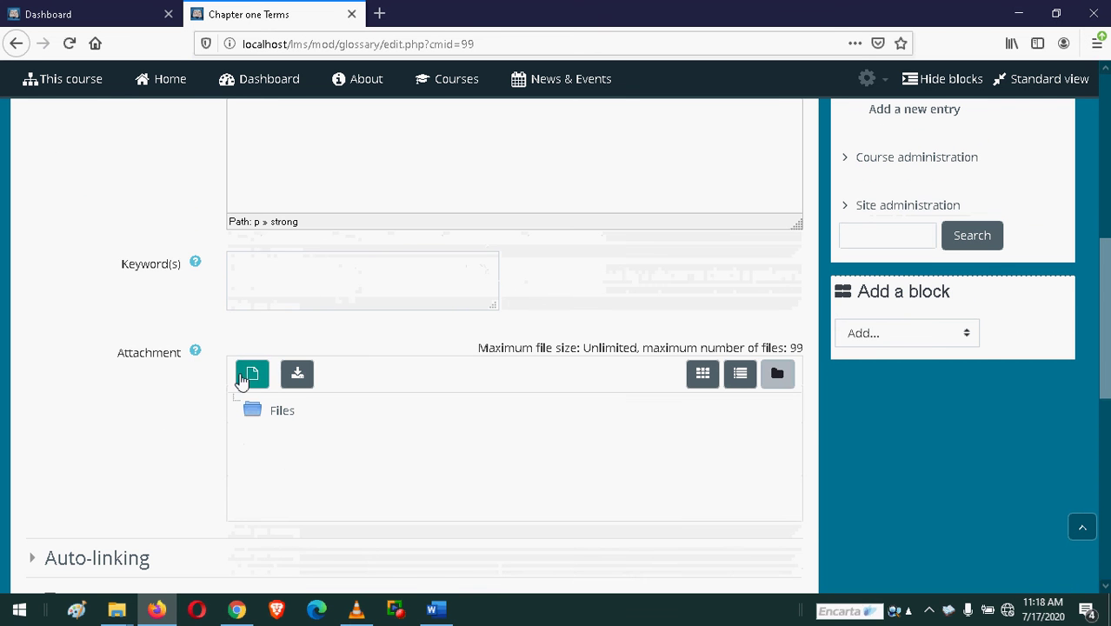
pyautogui.scroll(-2, 257, 348)
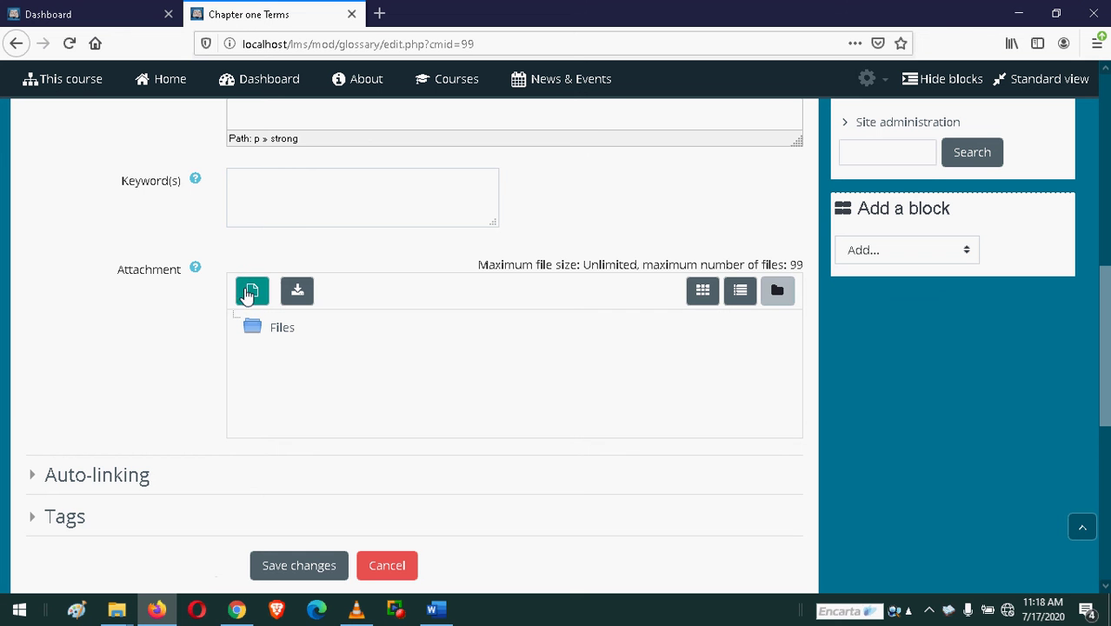
pyautogui.scroll(3, 287, 245)
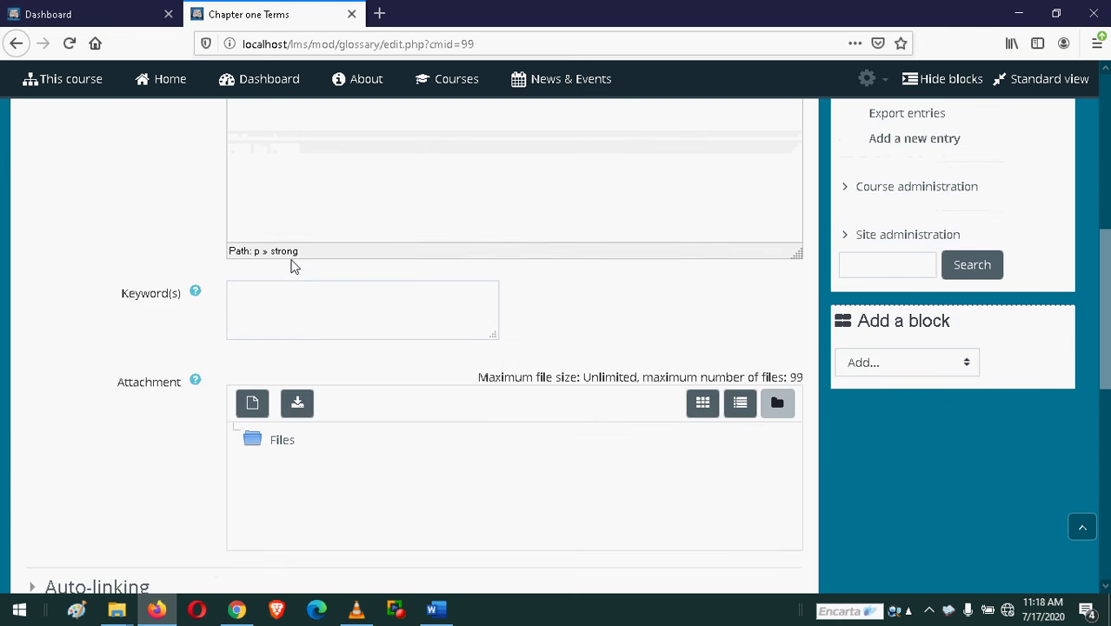
pyautogui.scroll(-3, 283, 400)
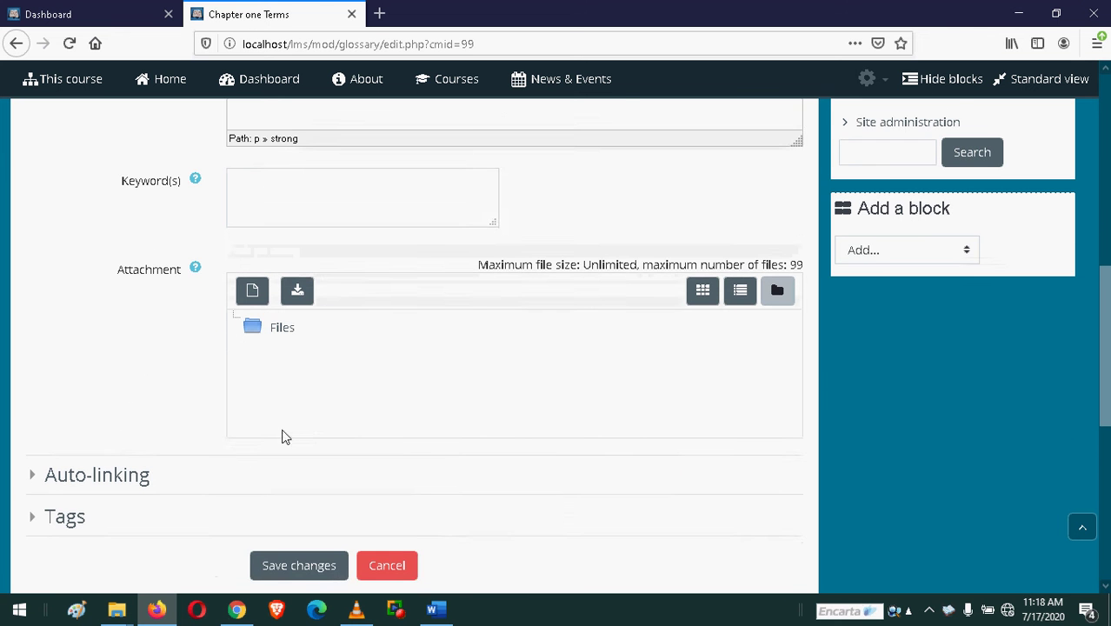
pyautogui.scroll(-3, 305, 425)
pyautogui.scroll(-1, 122, 365)
pyautogui.click(113, 315)
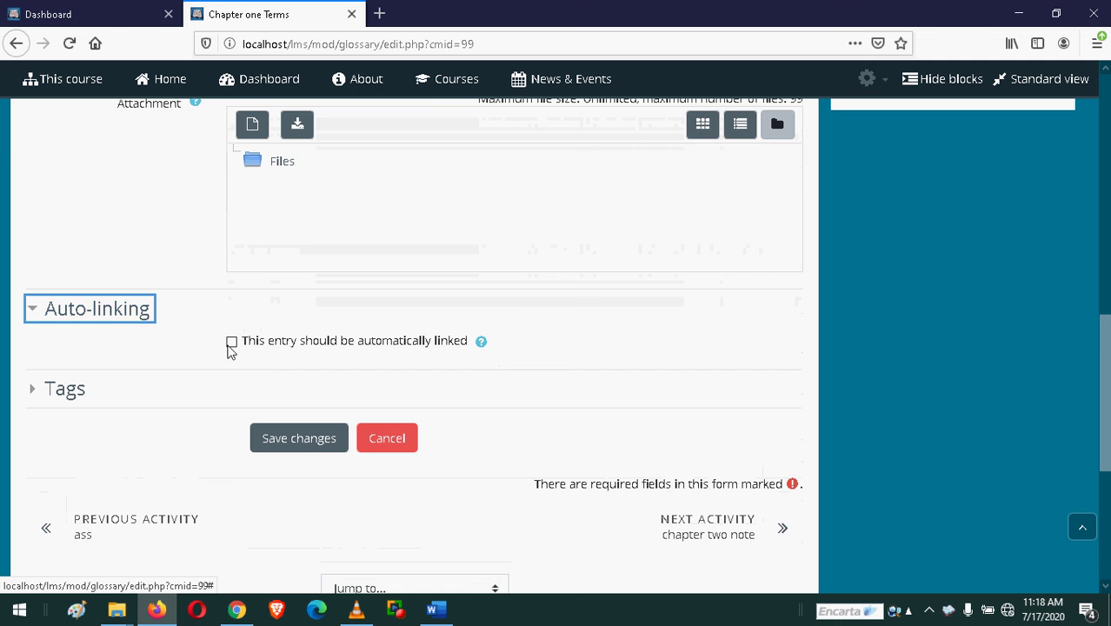
pyautogui.click(107, 320)
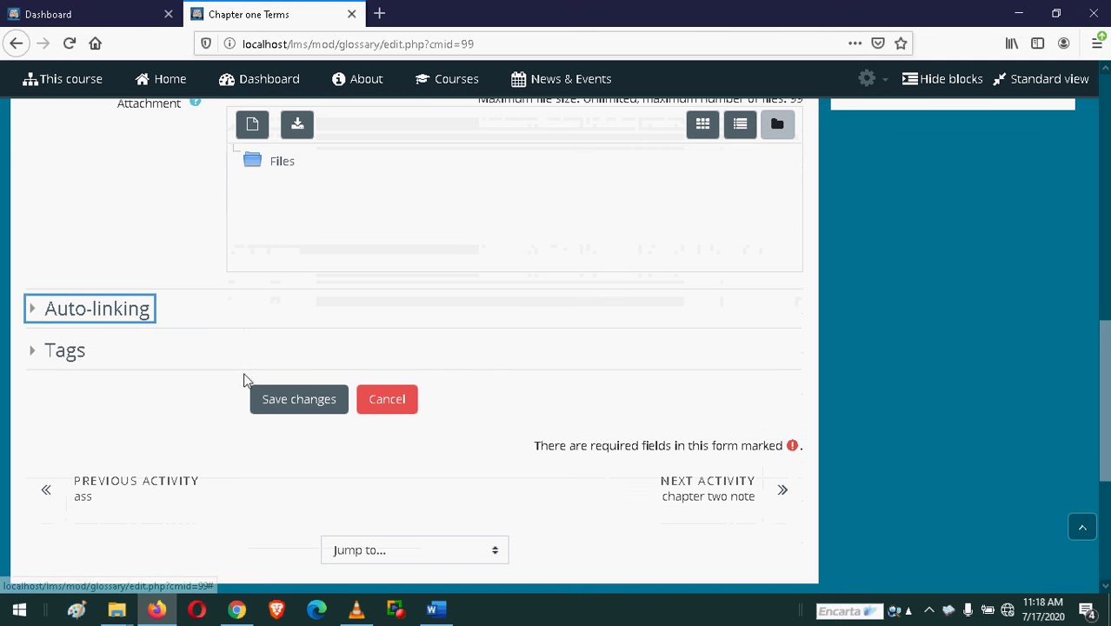
# - Save the Medical entry and view it in the glossary
pyautogui.scroll(-2, 260, 363)
pyautogui.click(302, 320)
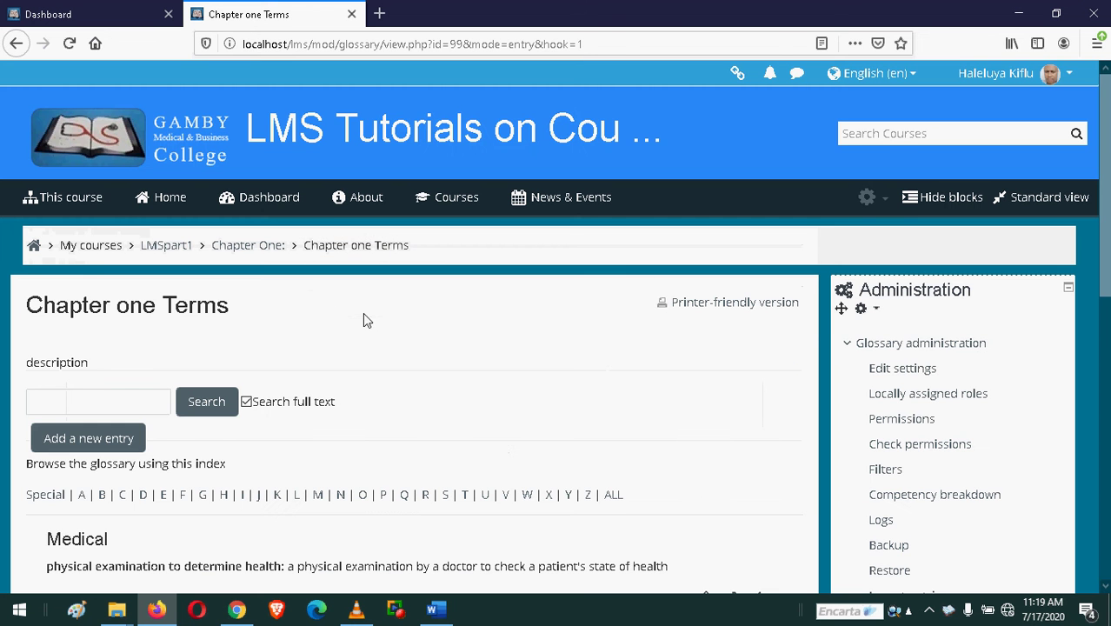
pyautogui.scroll(-2, 62, 482)
pyautogui.scroll(-1, 78, 426)
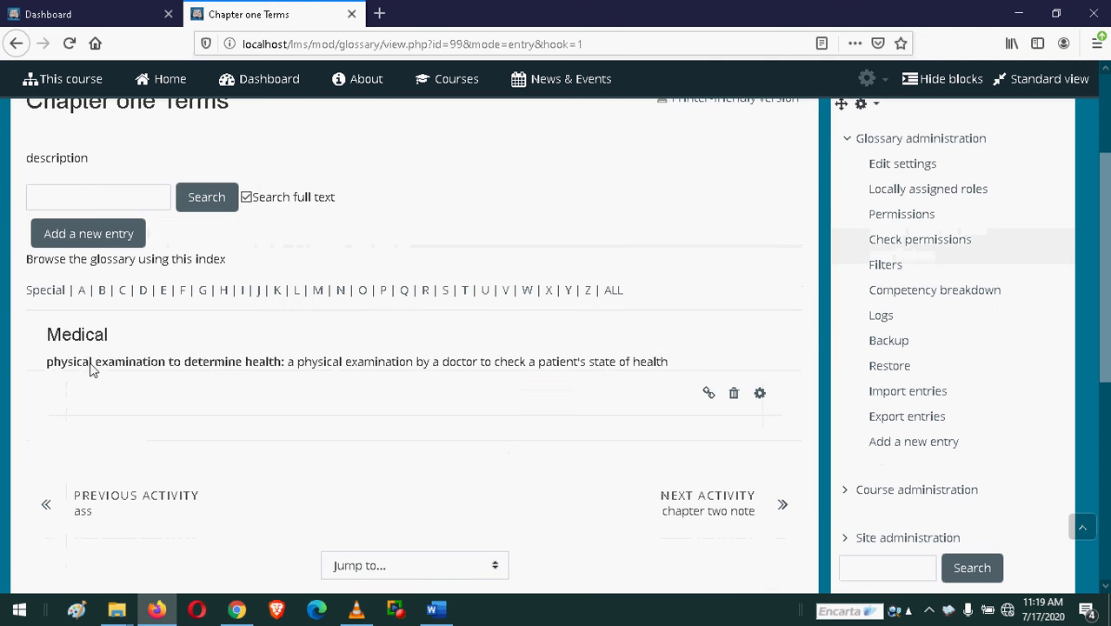
# - Start another glossary entry, then switch to Word and copy the term "Nurse" together with its definition
pyautogui.click(85, 231)
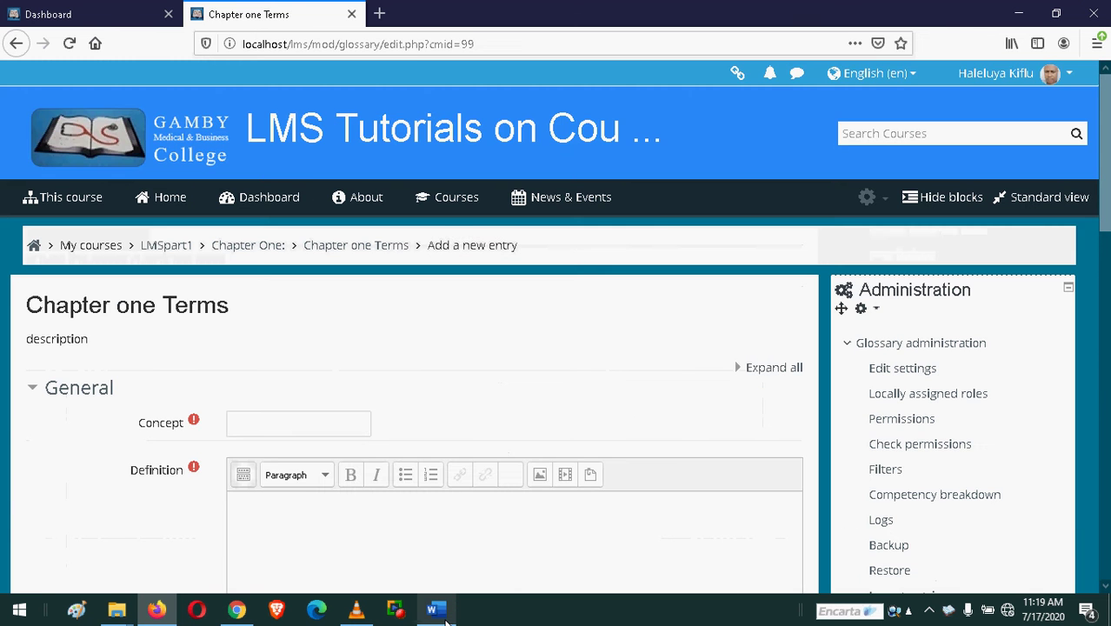
pyautogui.click(445, 620)
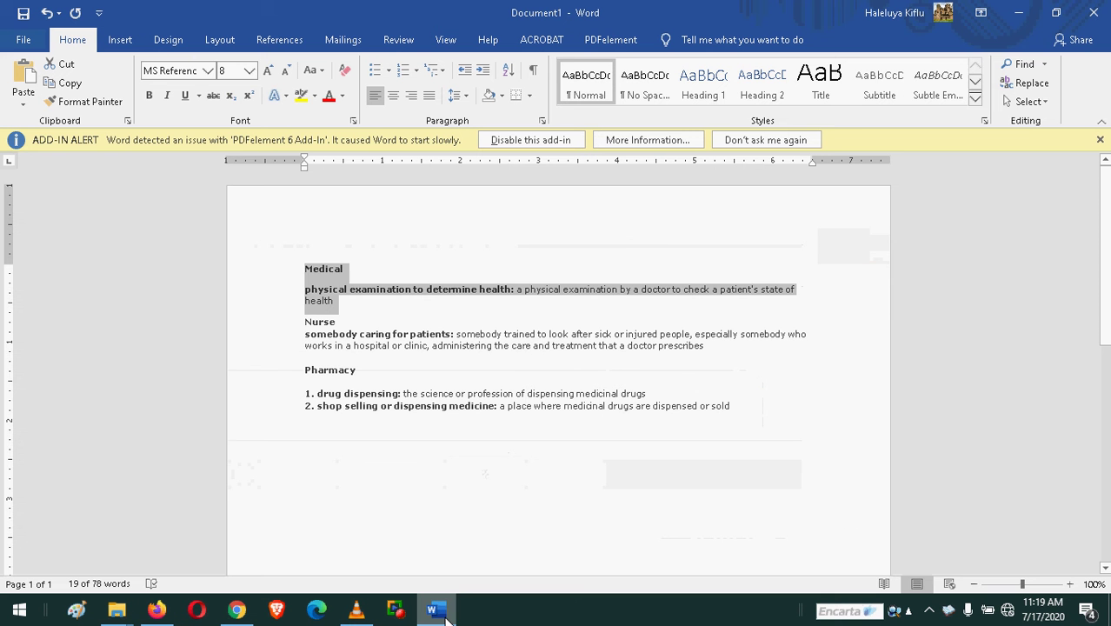
pyautogui.click(305, 327)
pyautogui.moveTo(304, 321); pyautogui.dragTo(713, 346)
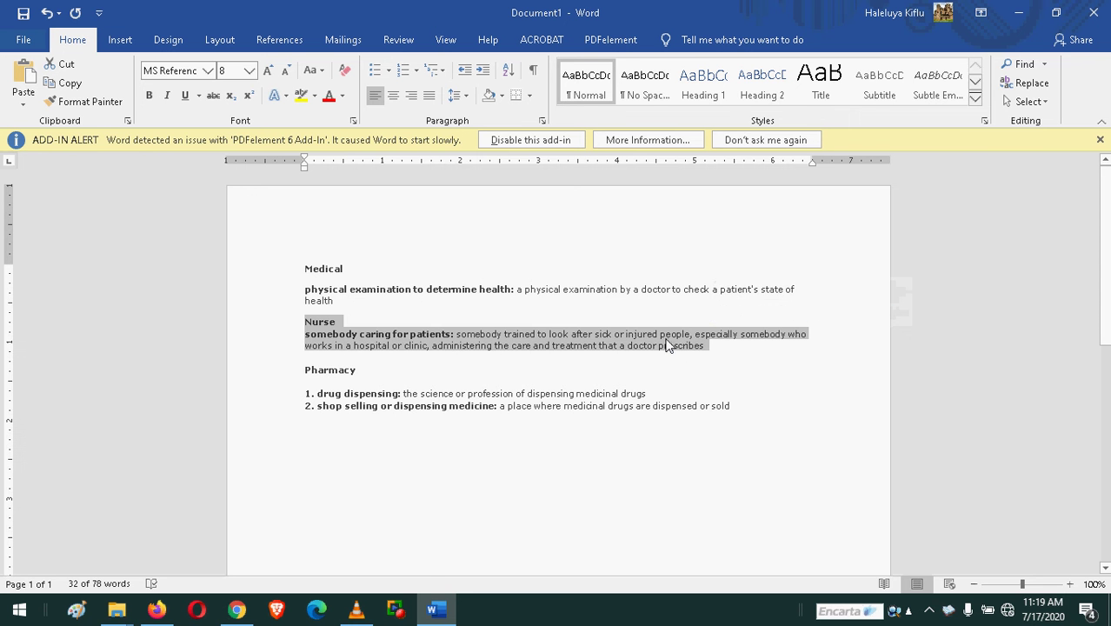
pyautogui.rightClick(667, 345)
pyautogui.click(701, 369)
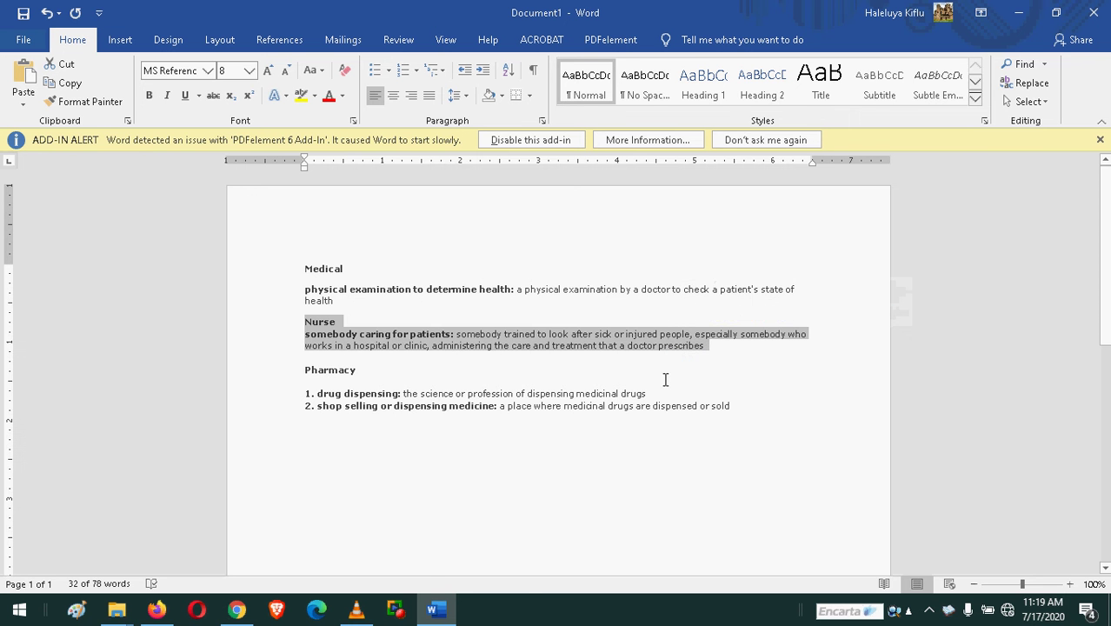
# - Return to Firefox, paste the copied text into the new entry's Definition, and move the word "Nurse" from it into Concept
pyautogui.click(433, 608)
pyautogui.click(259, 502)
pyautogui.hotkey('ctrl', 'v')
pyautogui.moveTo(265, 502); pyautogui.dragTo(223, 508)
pyautogui.hotkey('ctrl', 'x')
pyautogui.click(253, 420)
pyautogui.hotkey('ctrl', 'v')
# - Save the Nurse entry without changing its keyword, attachment or auto-linking options
pyautogui.scroll(-4, 280, 454)
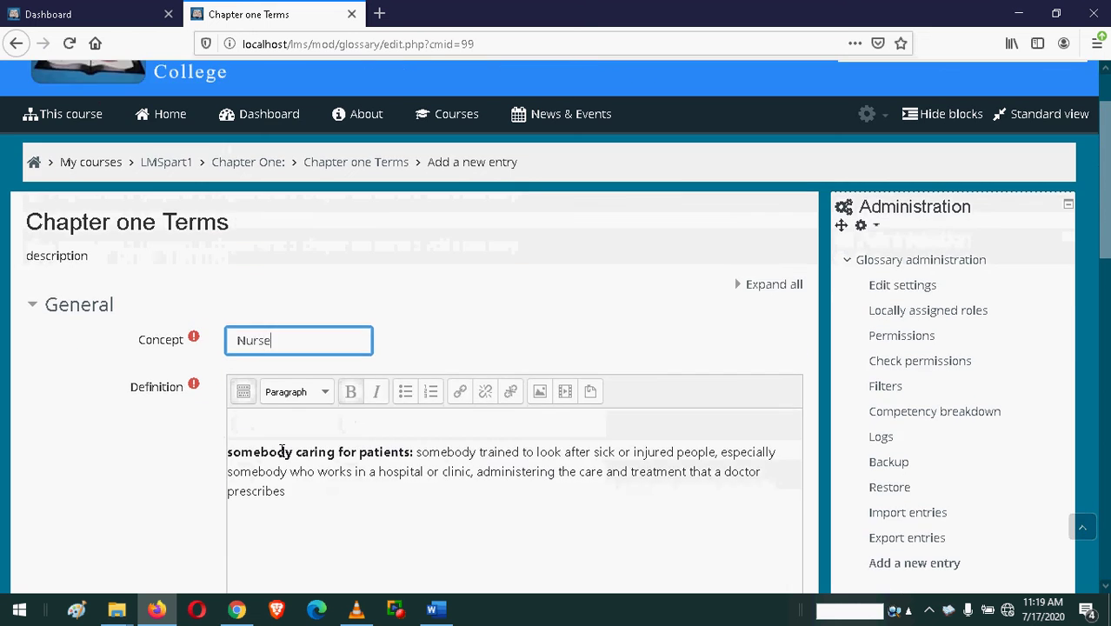
pyautogui.scroll(-3, 293, 464)
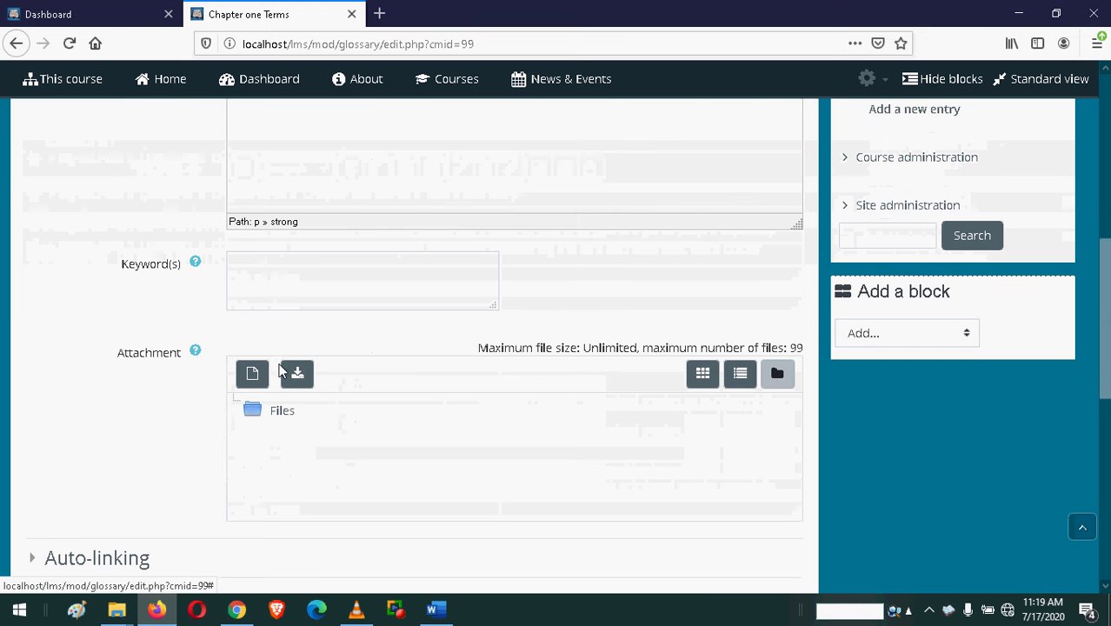
pyautogui.scroll(-3, 268, 497)
pyautogui.click(295, 405)
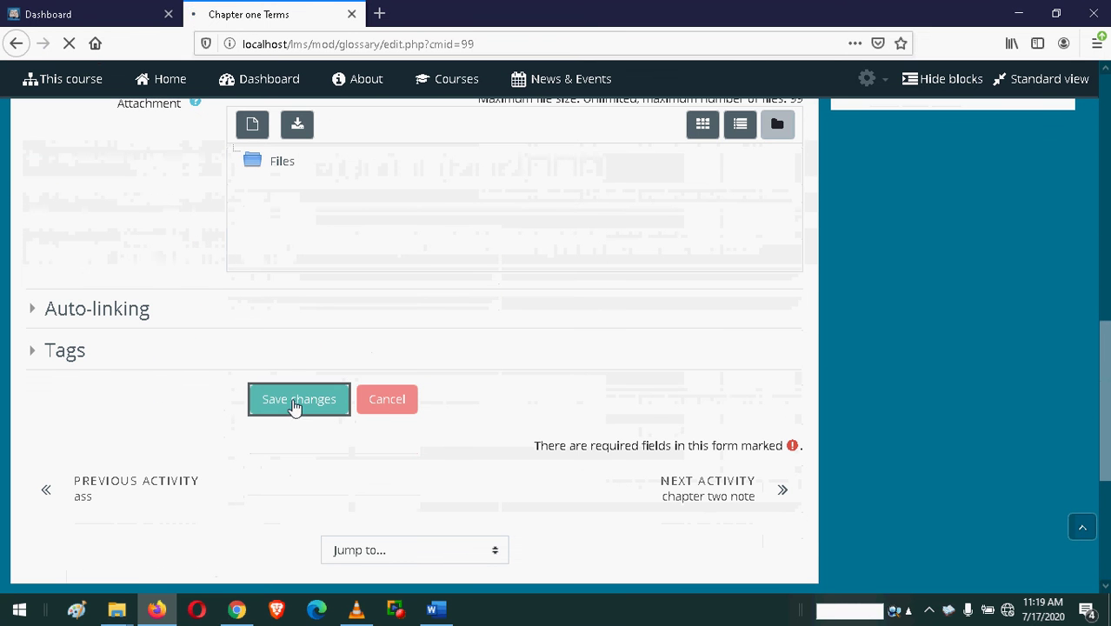
# - Switch to Word and copy the term "Pharmacy" together with its two numbered definitions
pyautogui.click(437, 608)
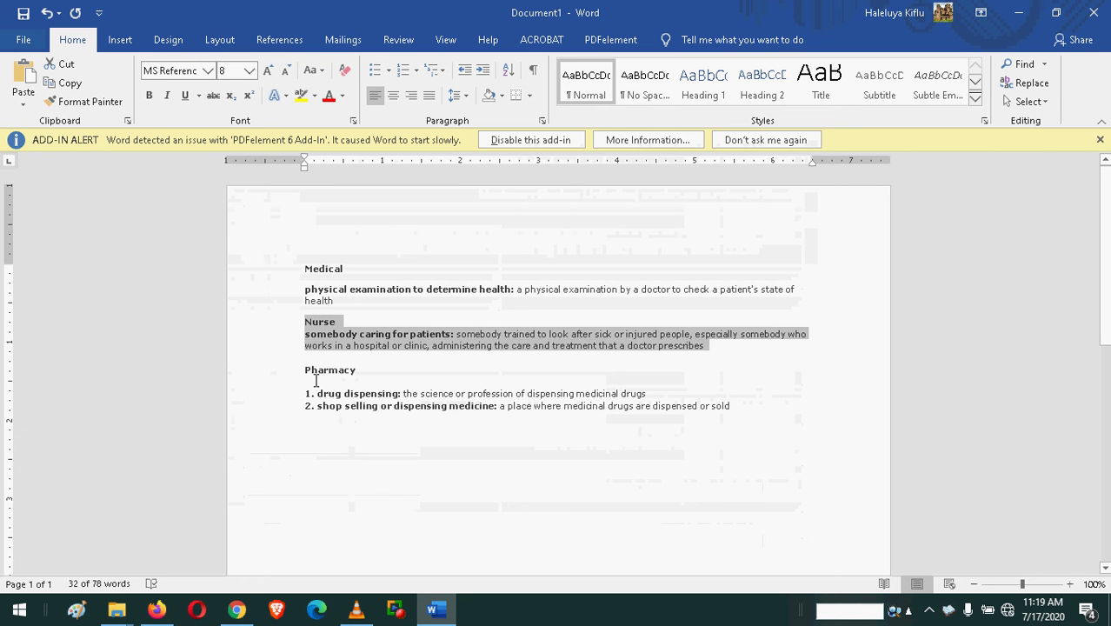
pyautogui.moveTo(304, 368); pyautogui.dragTo(728, 414)
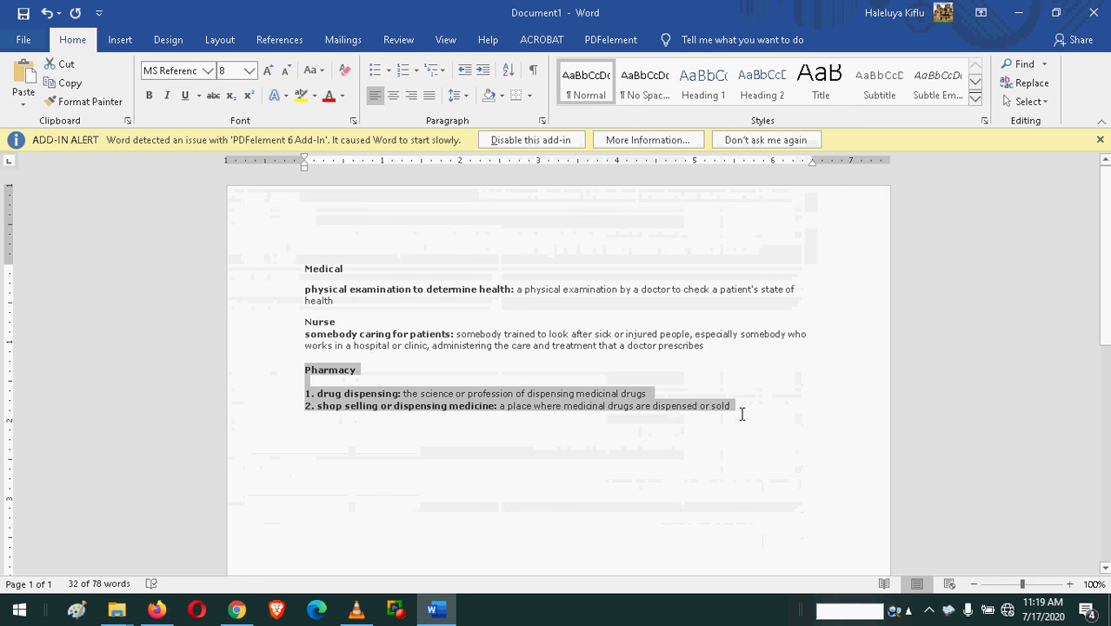
pyautogui.rightClick(617, 402)
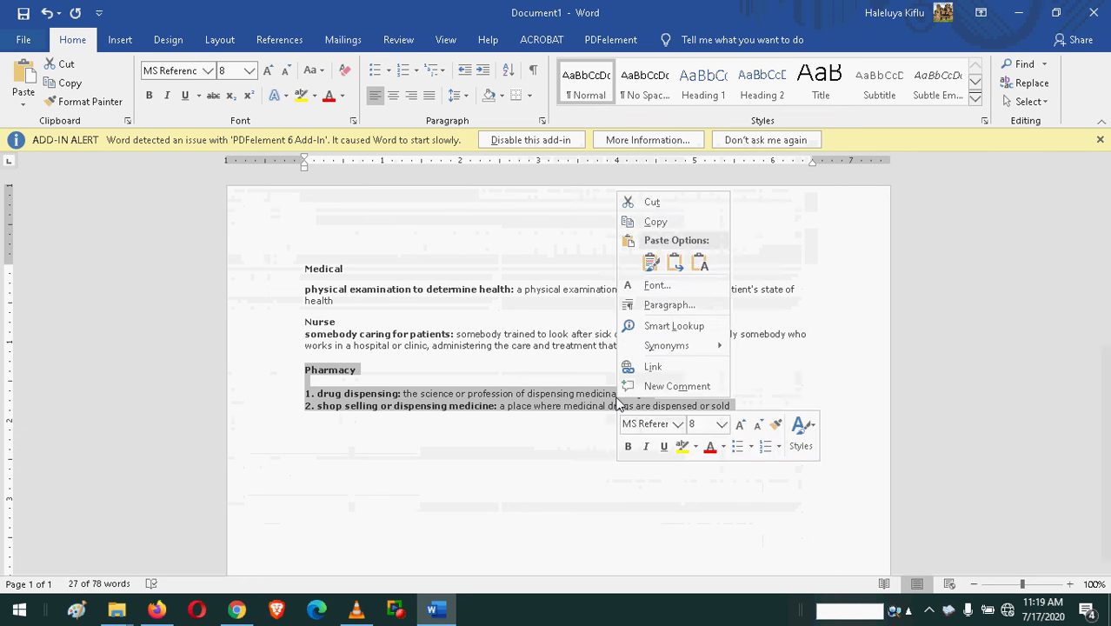
pyautogui.click(658, 224)
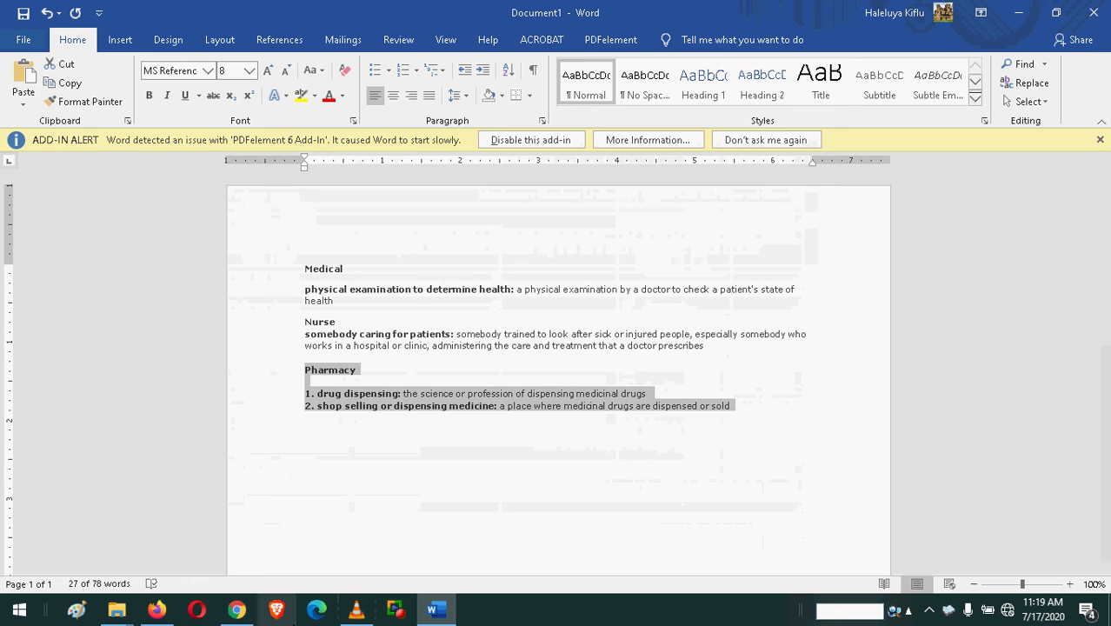
# - Return to Firefox and start a third new entry in the Chapter one Terms glossary
pyautogui.click(157, 609)
pyautogui.scroll(5, 268, 493)
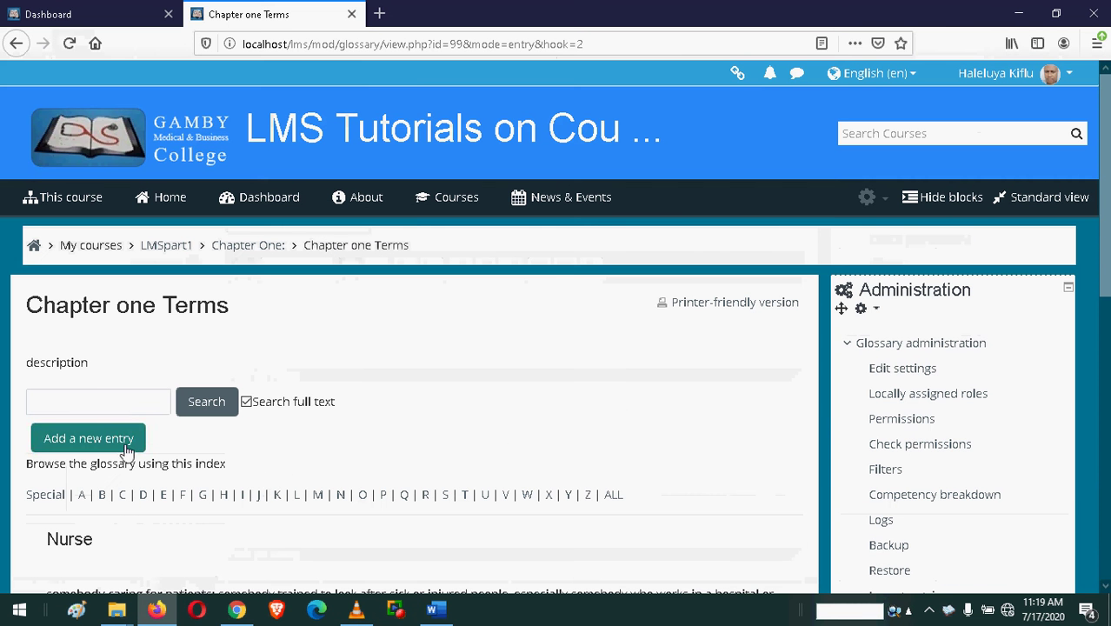
pyautogui.click(86, 441)
pyautogui.scroll(-1, 409, 416)
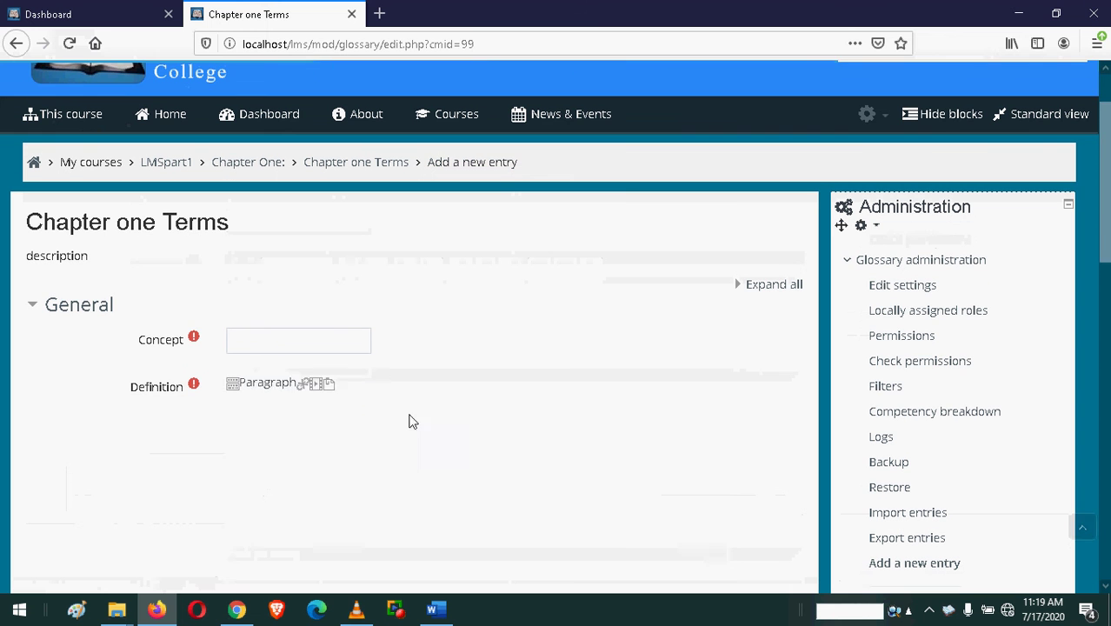
# - Paste the copied text into the Definition and move the word "Pharmacy" from it into Concept
pyautogui.click(260, 423)
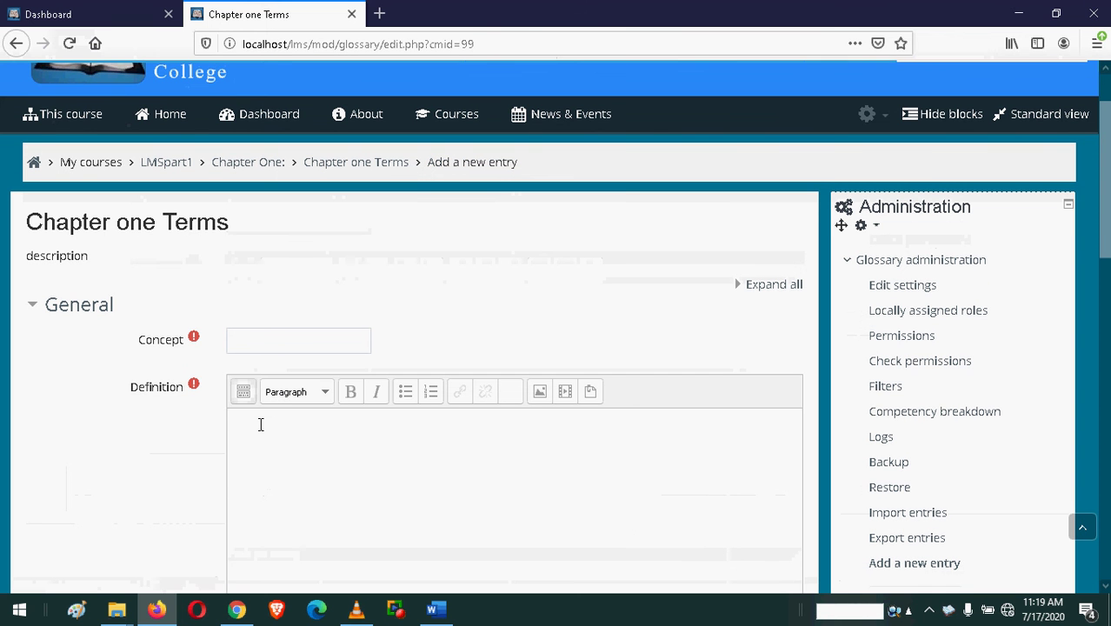
pyautogui.hotkey('ctrl', 'v')
pyautogui.moveTo(289, 420); pyautogui.dragTo(217, 433)
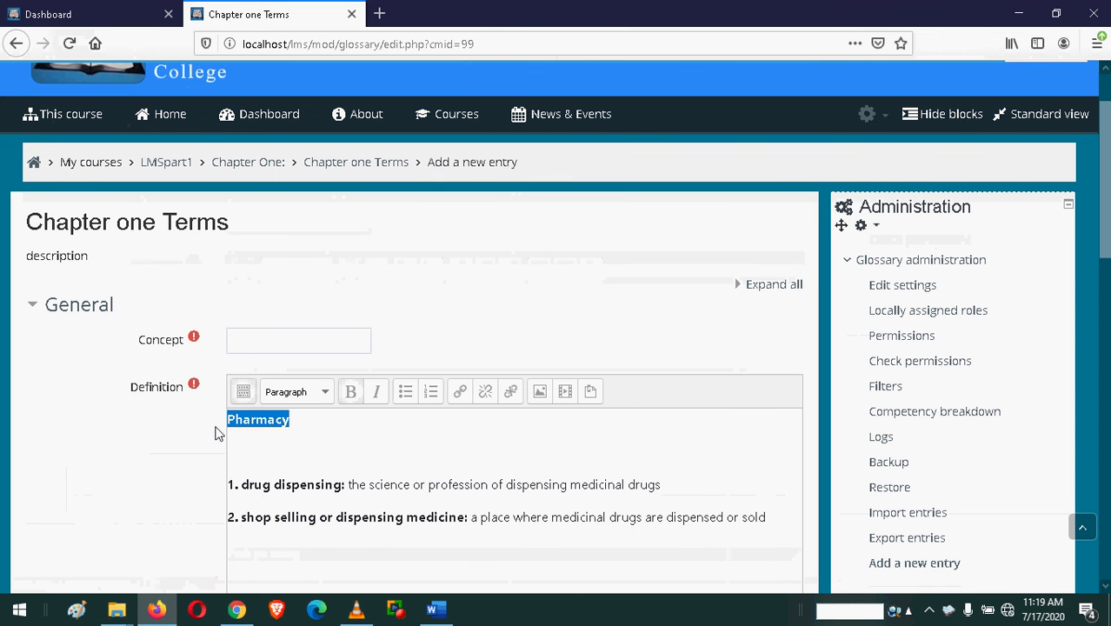
pyautogui.hotkey('ctrl', 'x')
pyautogui.click(249, 331)
pyautogui.hotkey('ctrl', 'v')
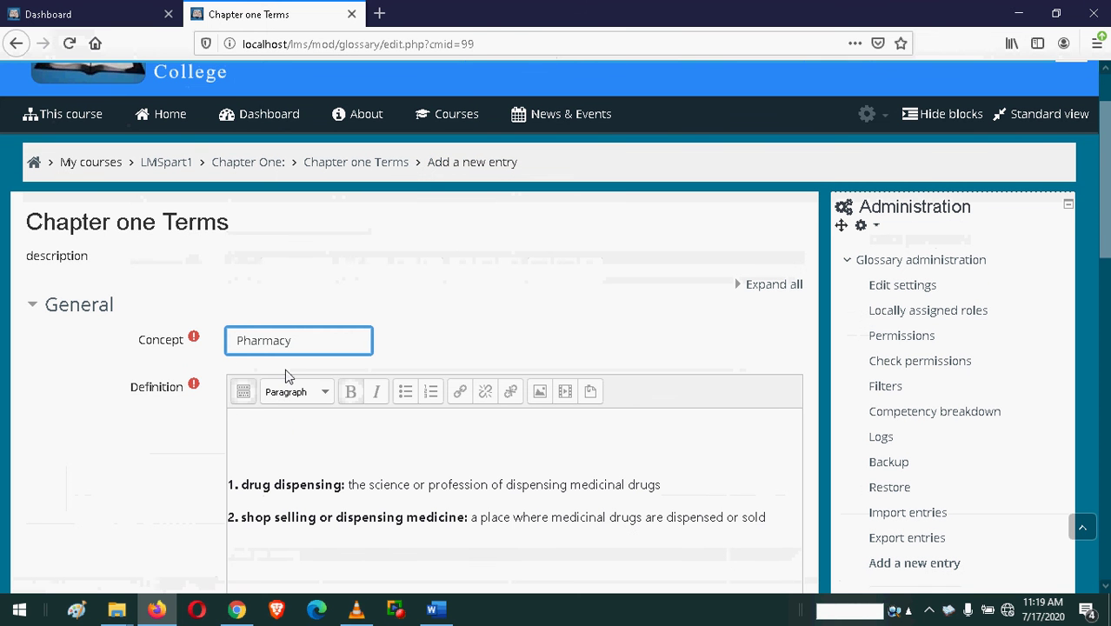
# - Save the Pharmacy entry and view it in the glossary
pyautogui.scroll(-5, 288, 384)
pyautogui.scroll(-5, 293, 475)
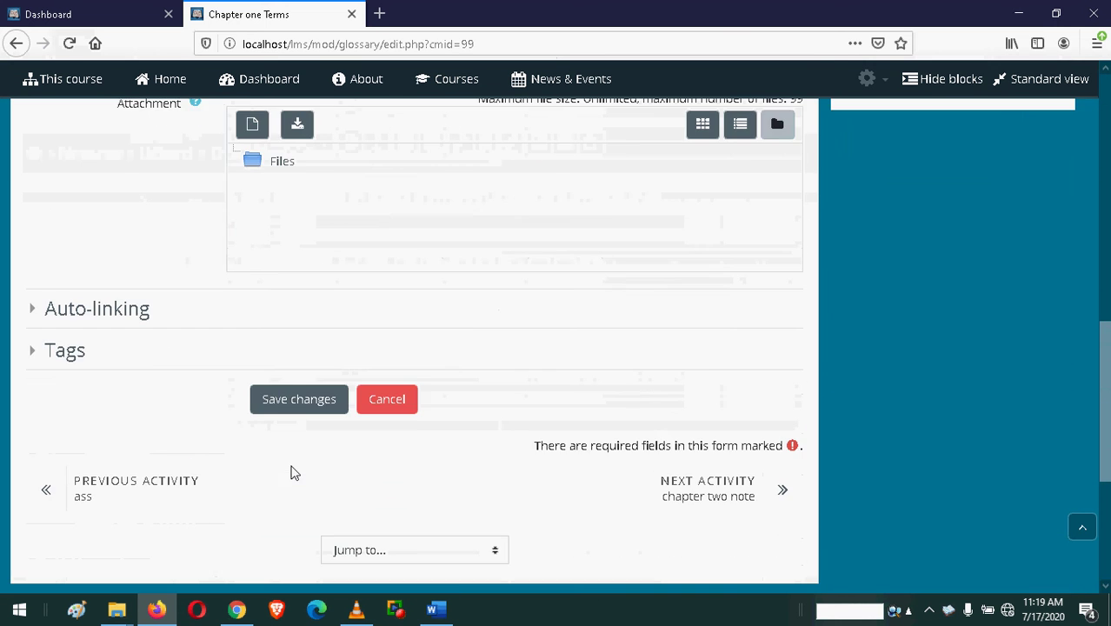
pyautogui.click(306, 237)
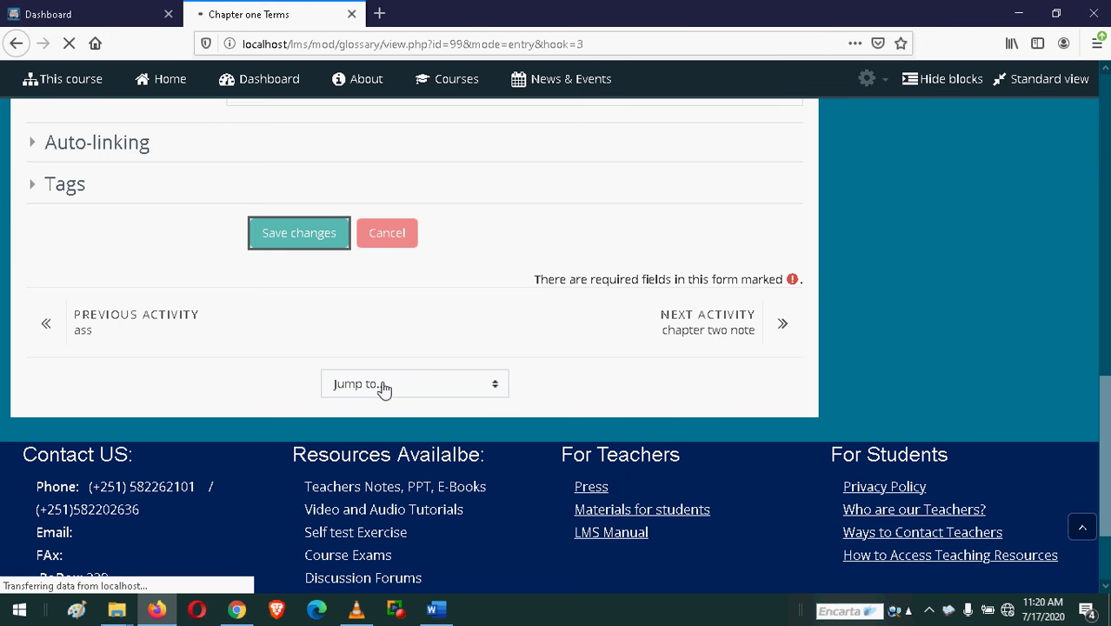
pyautogui.scroll(-2, 375, 387)
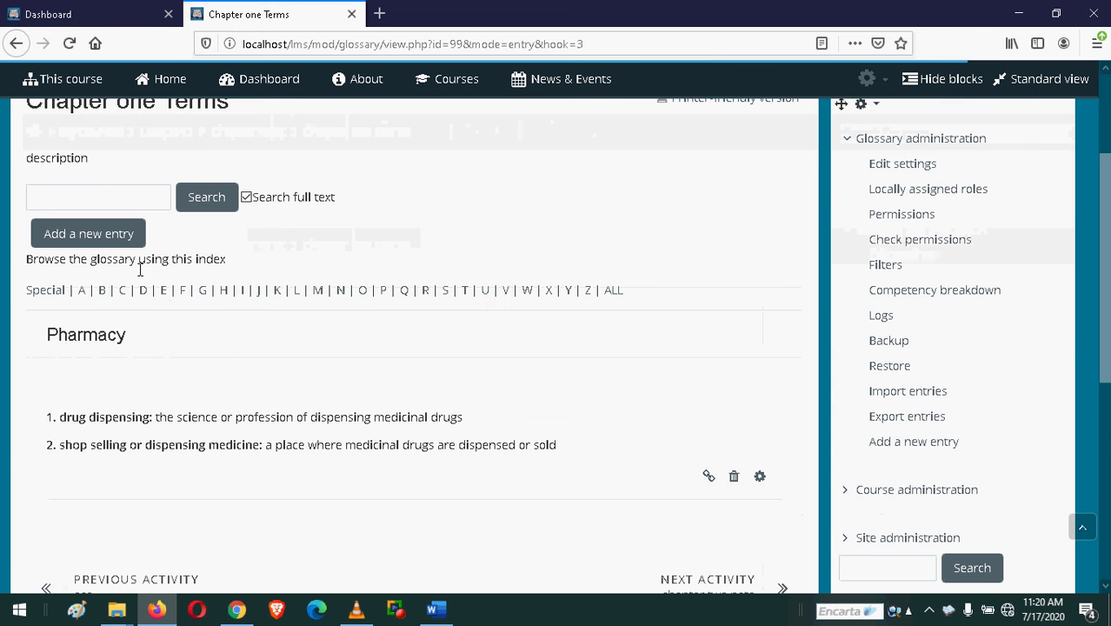
pyautogui.scroll(-1, 285, 329)
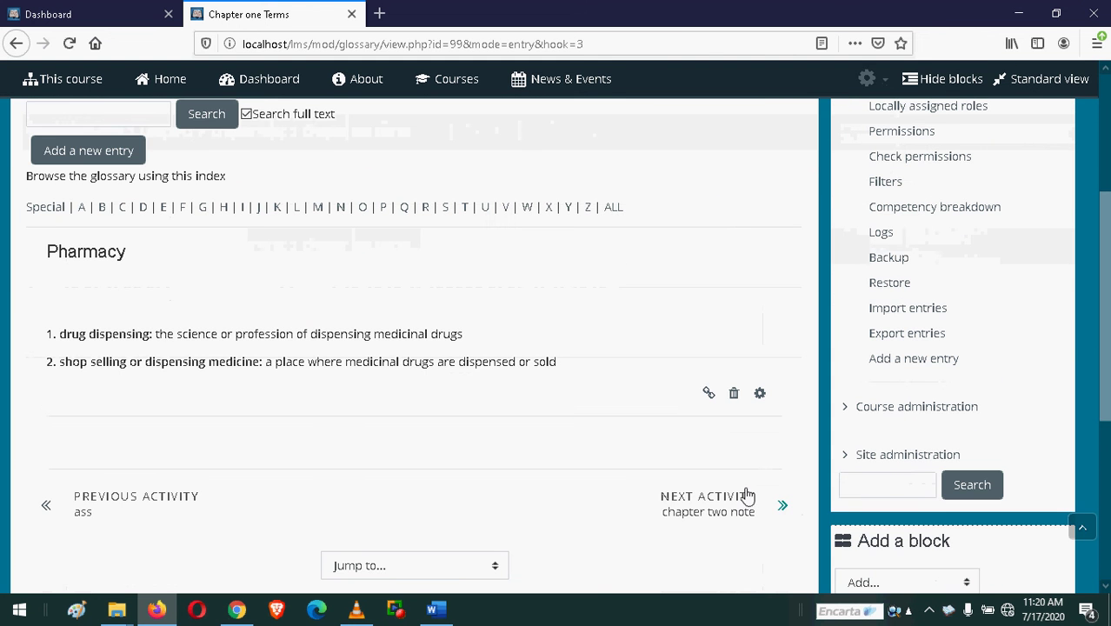
pyautogui.scroll(1, 374, 318)
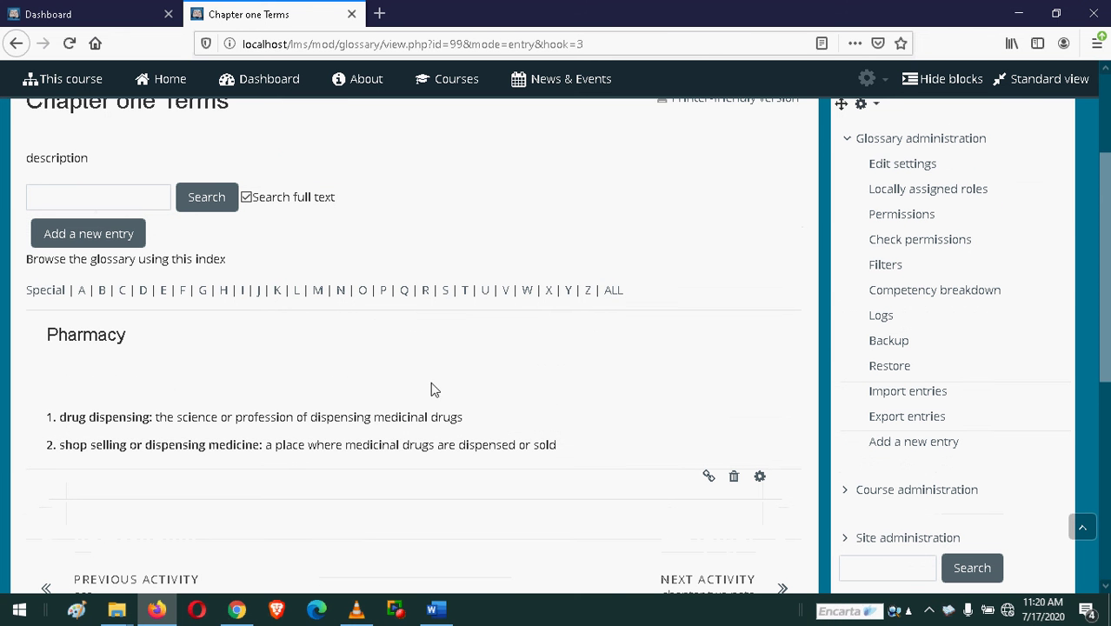
# - Browse the glossary by the index letters M, N and P to view the entries under each
pyautogui.click(320, 292)
pyautogui.scroll(-1, 361, 414)
pyautogui.scroll(-3, 361, 414)
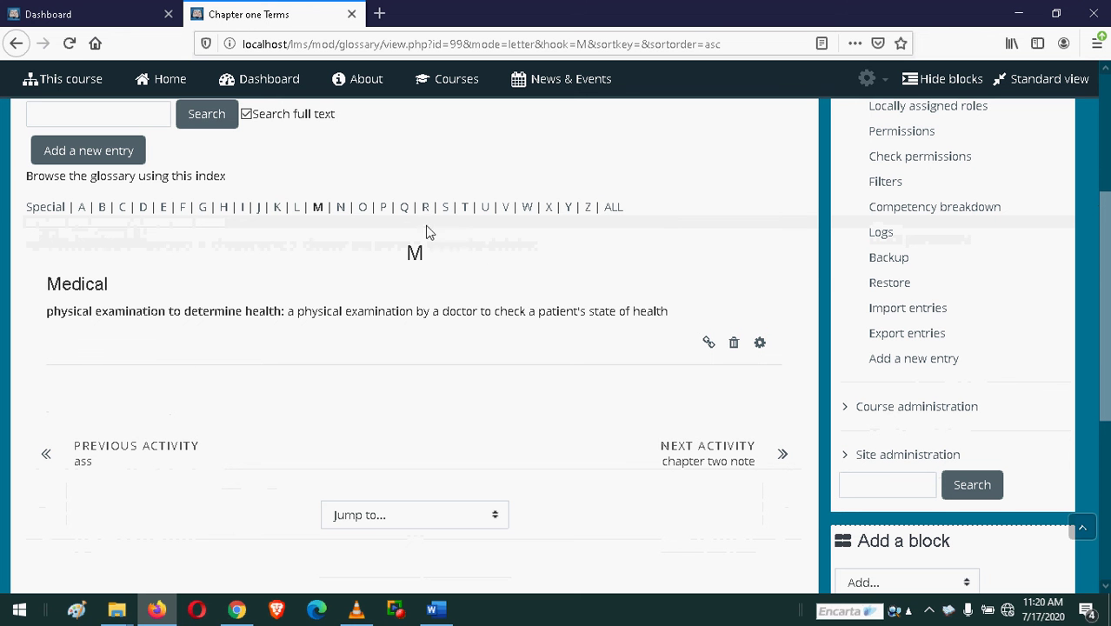
pyautogui.click(340, 211)
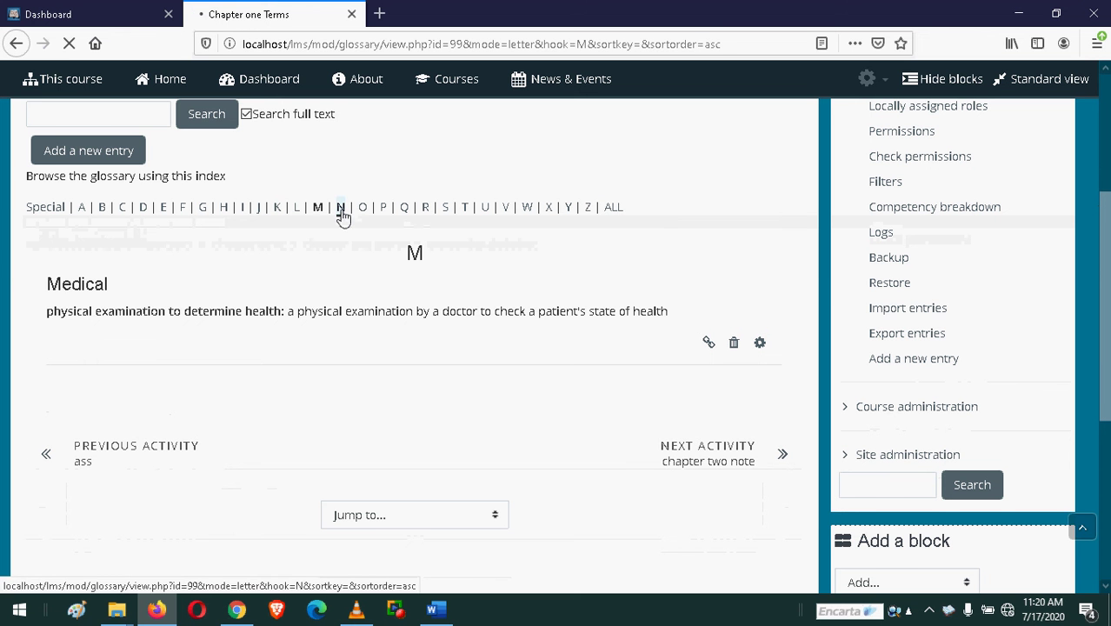
pyautogui.scroll(-2, 218, 461)
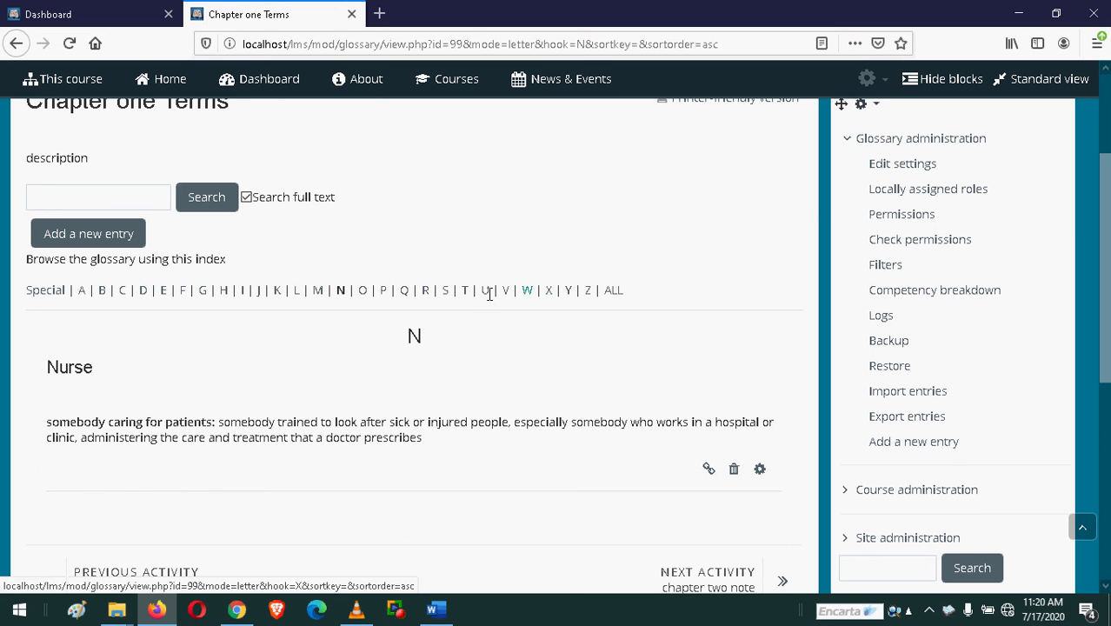
pyautogui.click(383, 292)
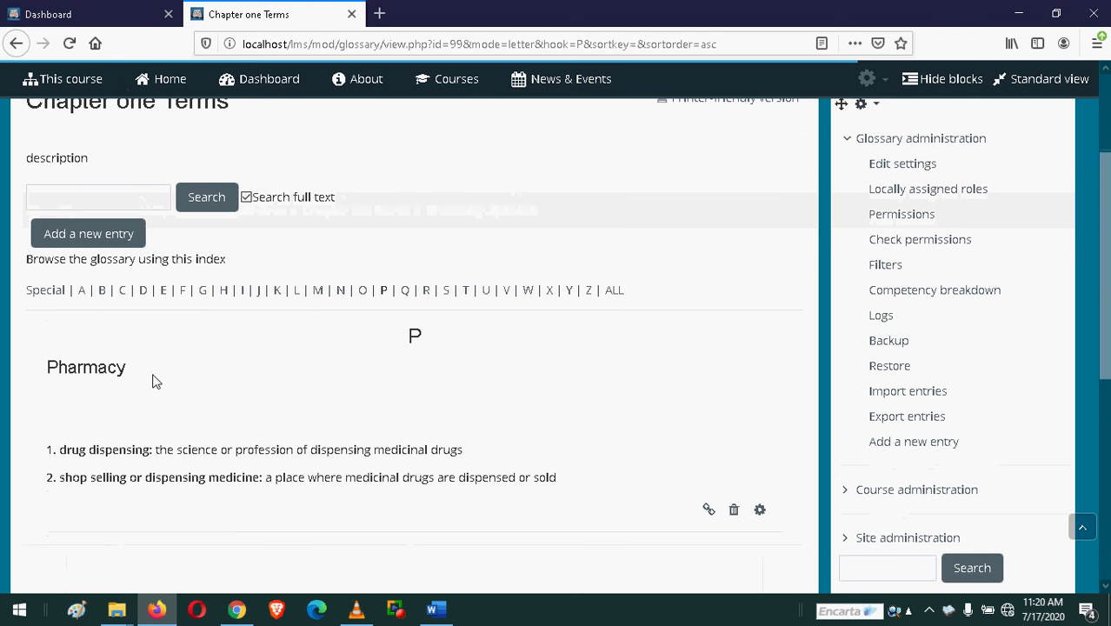
pyautogui.click(51, 192)
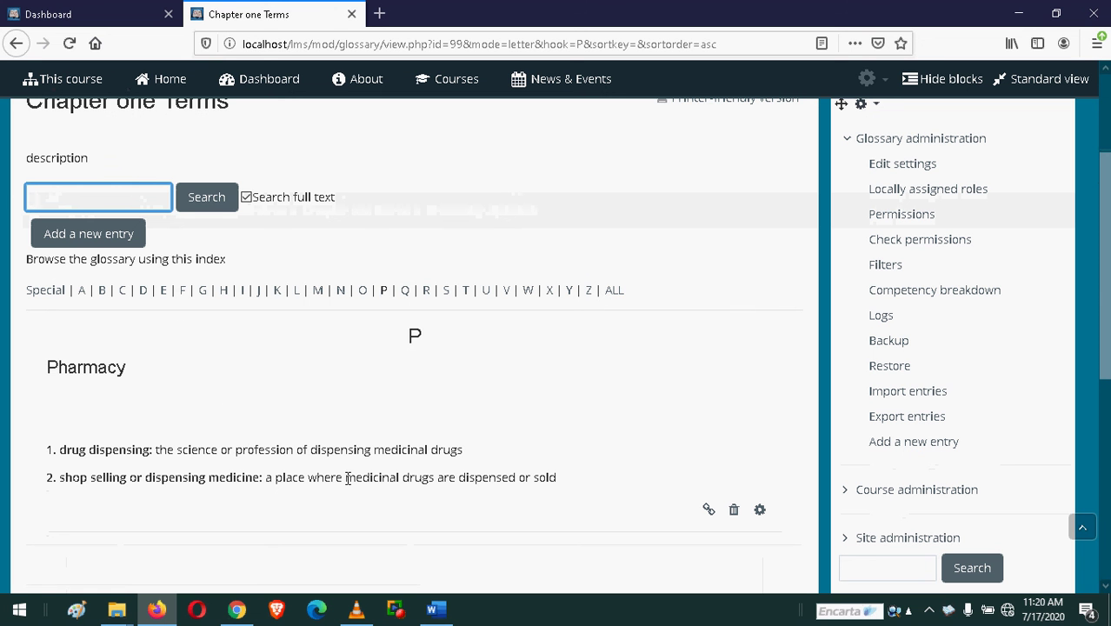
pyautogui.click(928, 610)
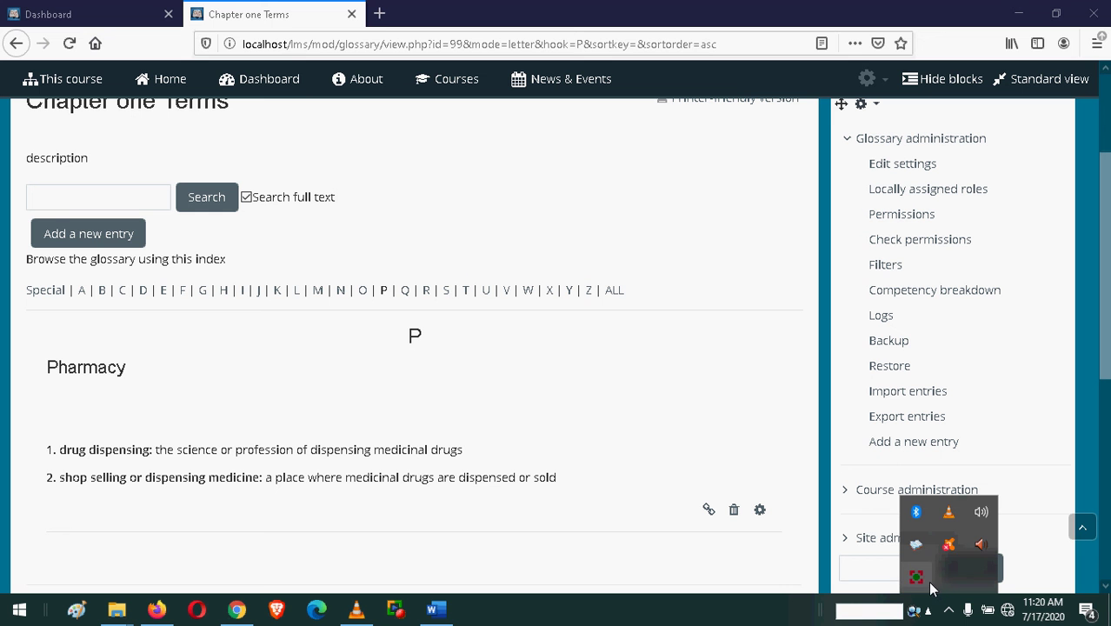